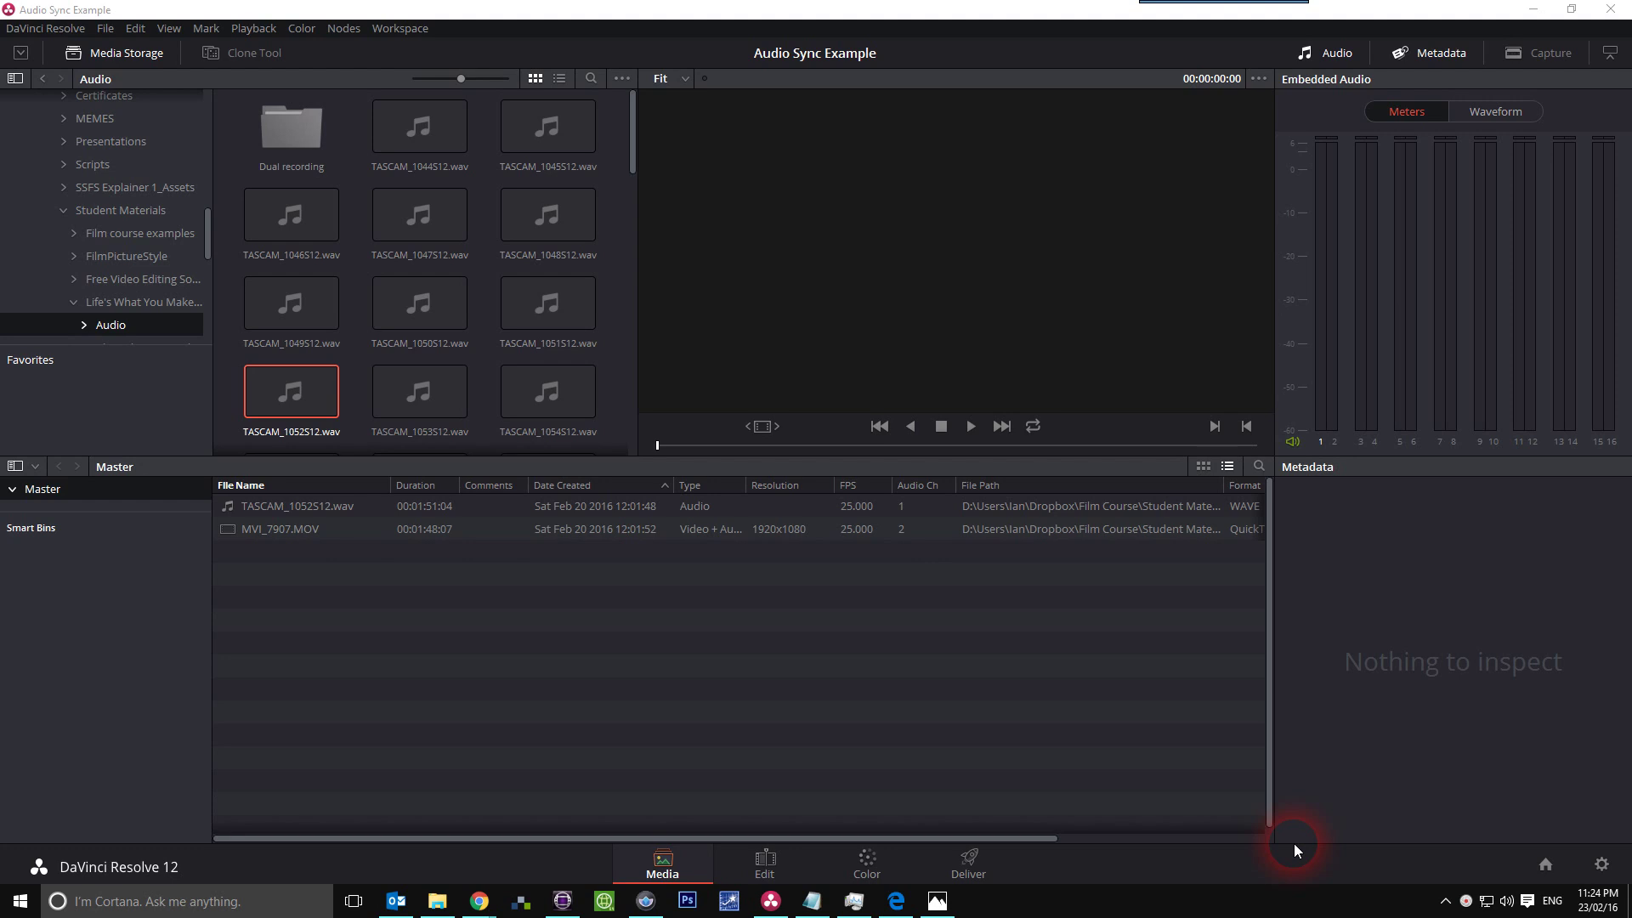
# Step: Load MVI_7907.MOV from the Master bin into the viewer to show its clapperboard
pyautogui.click(309, 530)
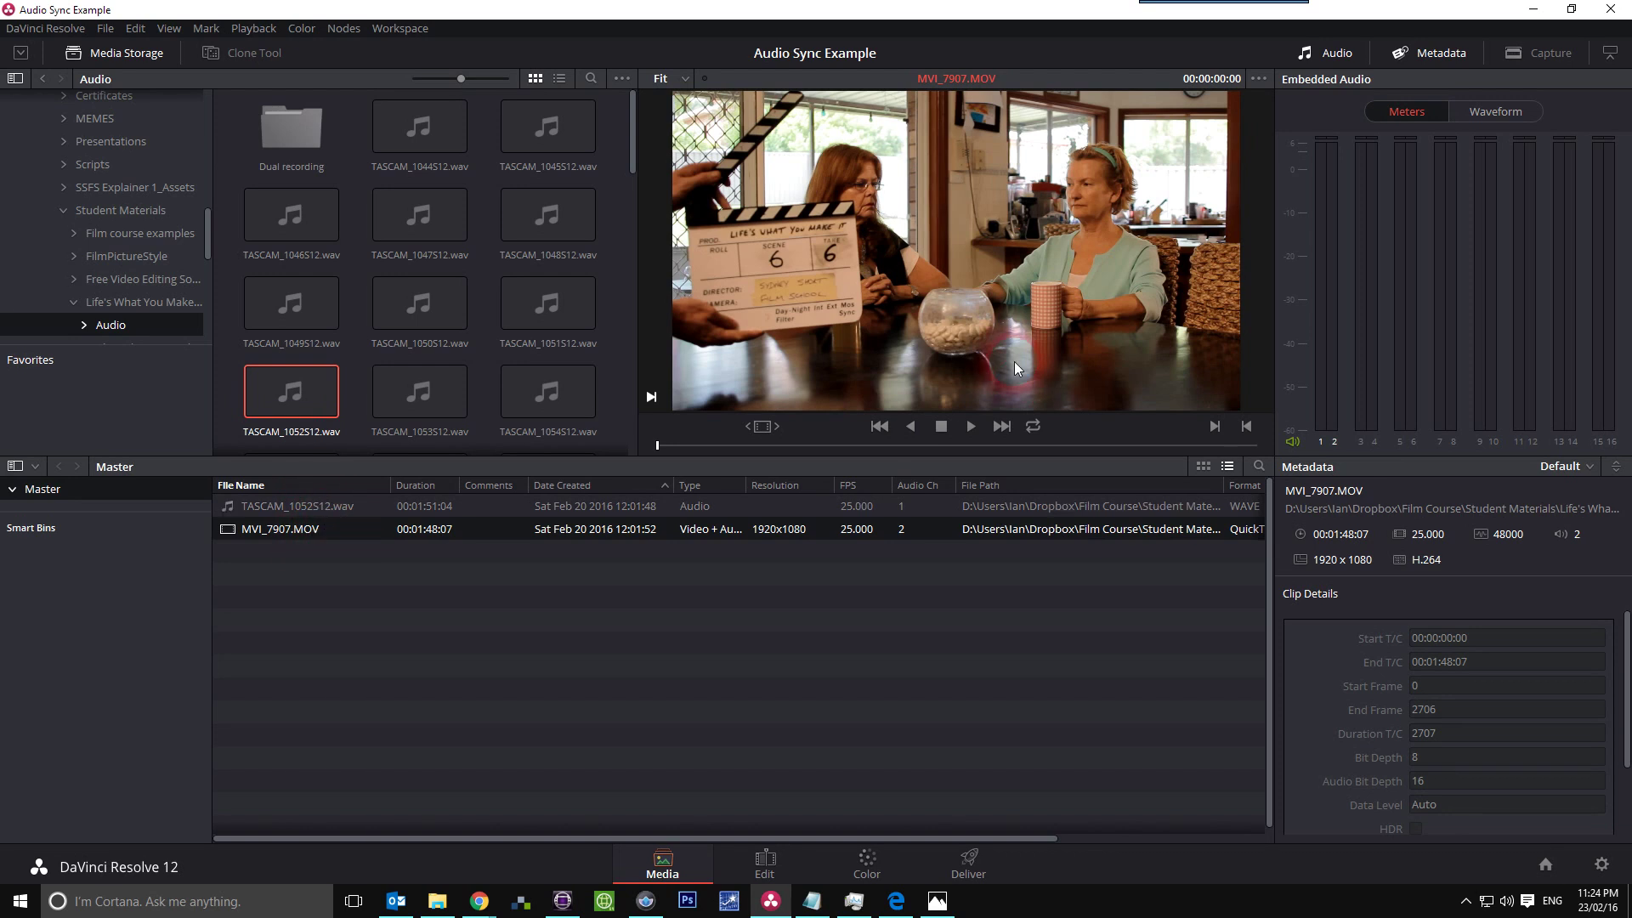
# Step: Preview the TASCAM audio waveform, then reselect only MVI_7907.MOV in the viewer
pyautogui.click(352, 508)
pyautogui.click(610, 508)
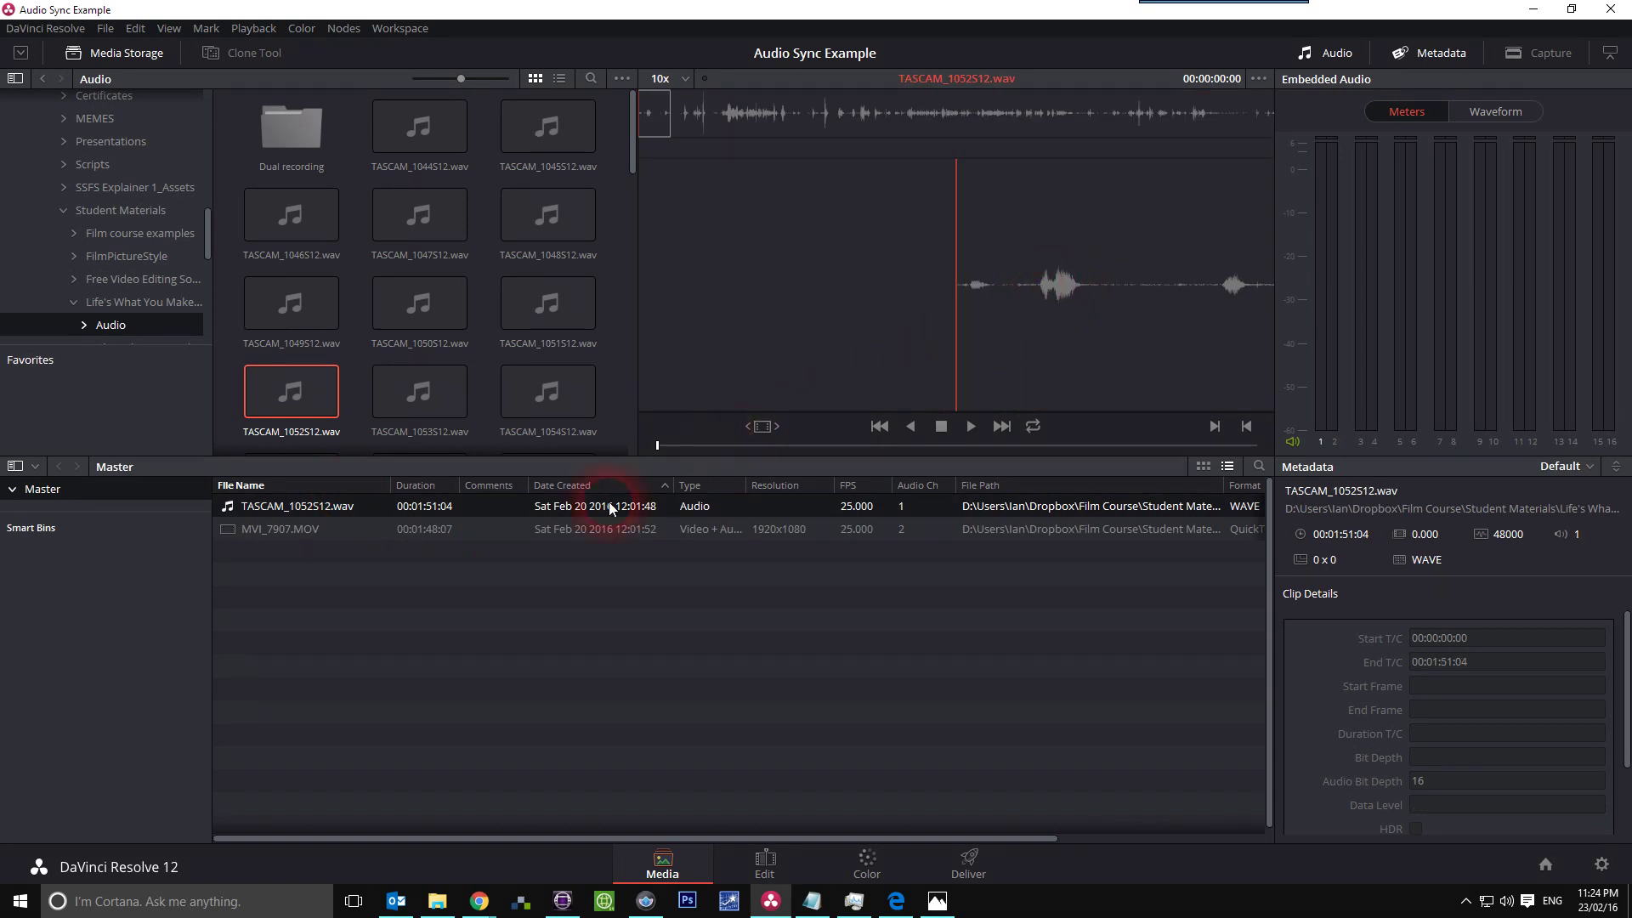
pyautogui.click(282, 527)
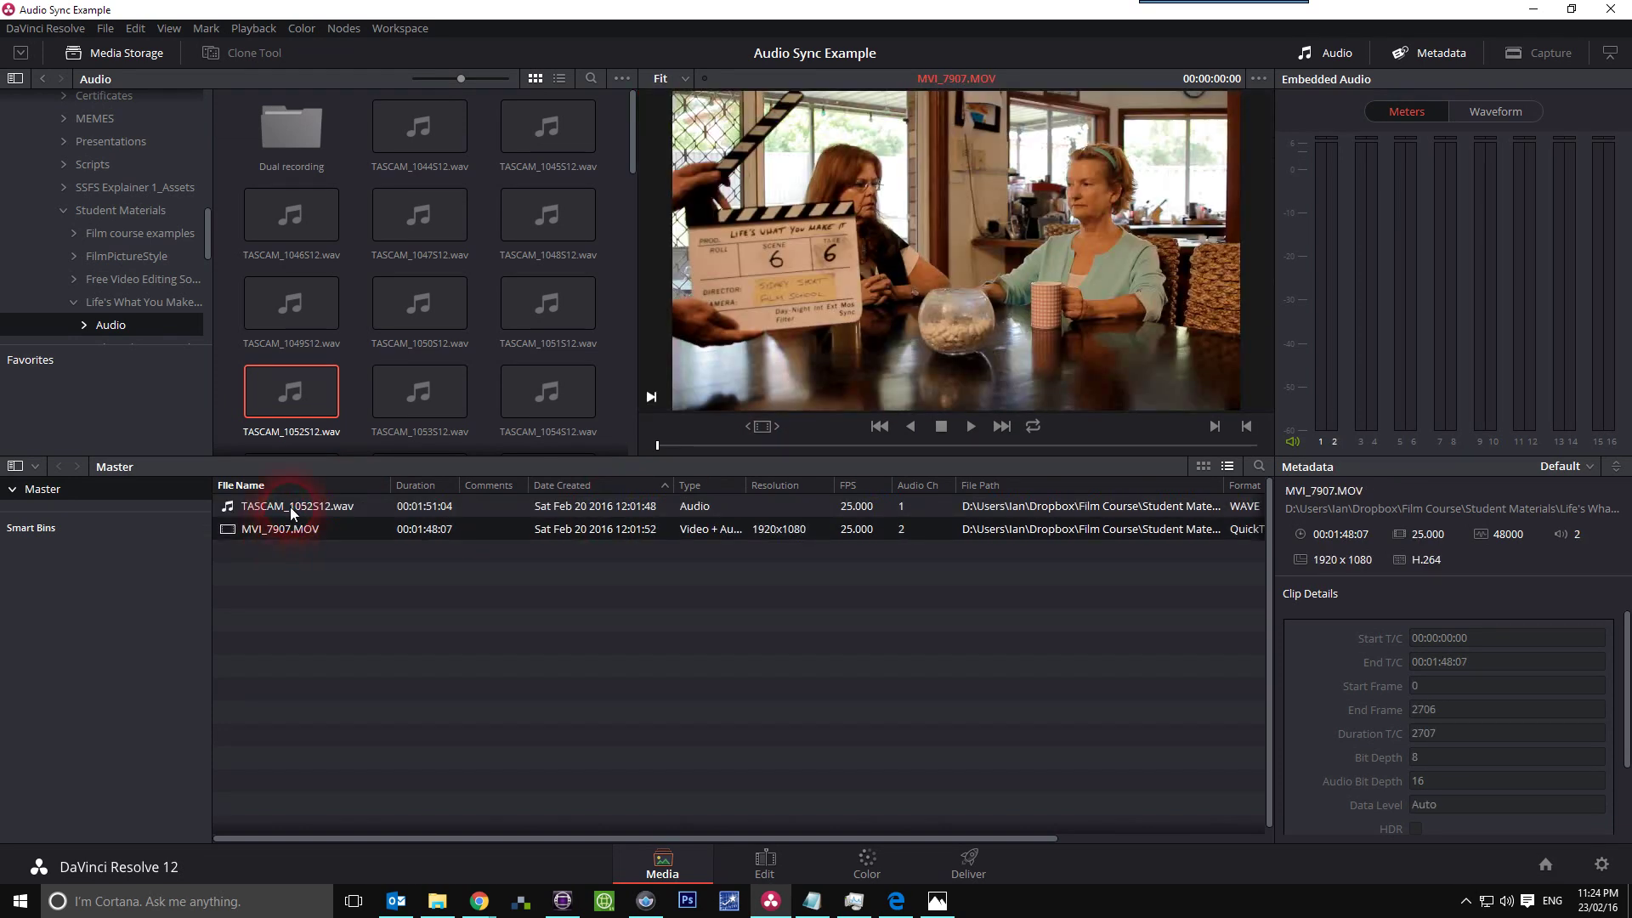
pyautogui.click(319, 539)
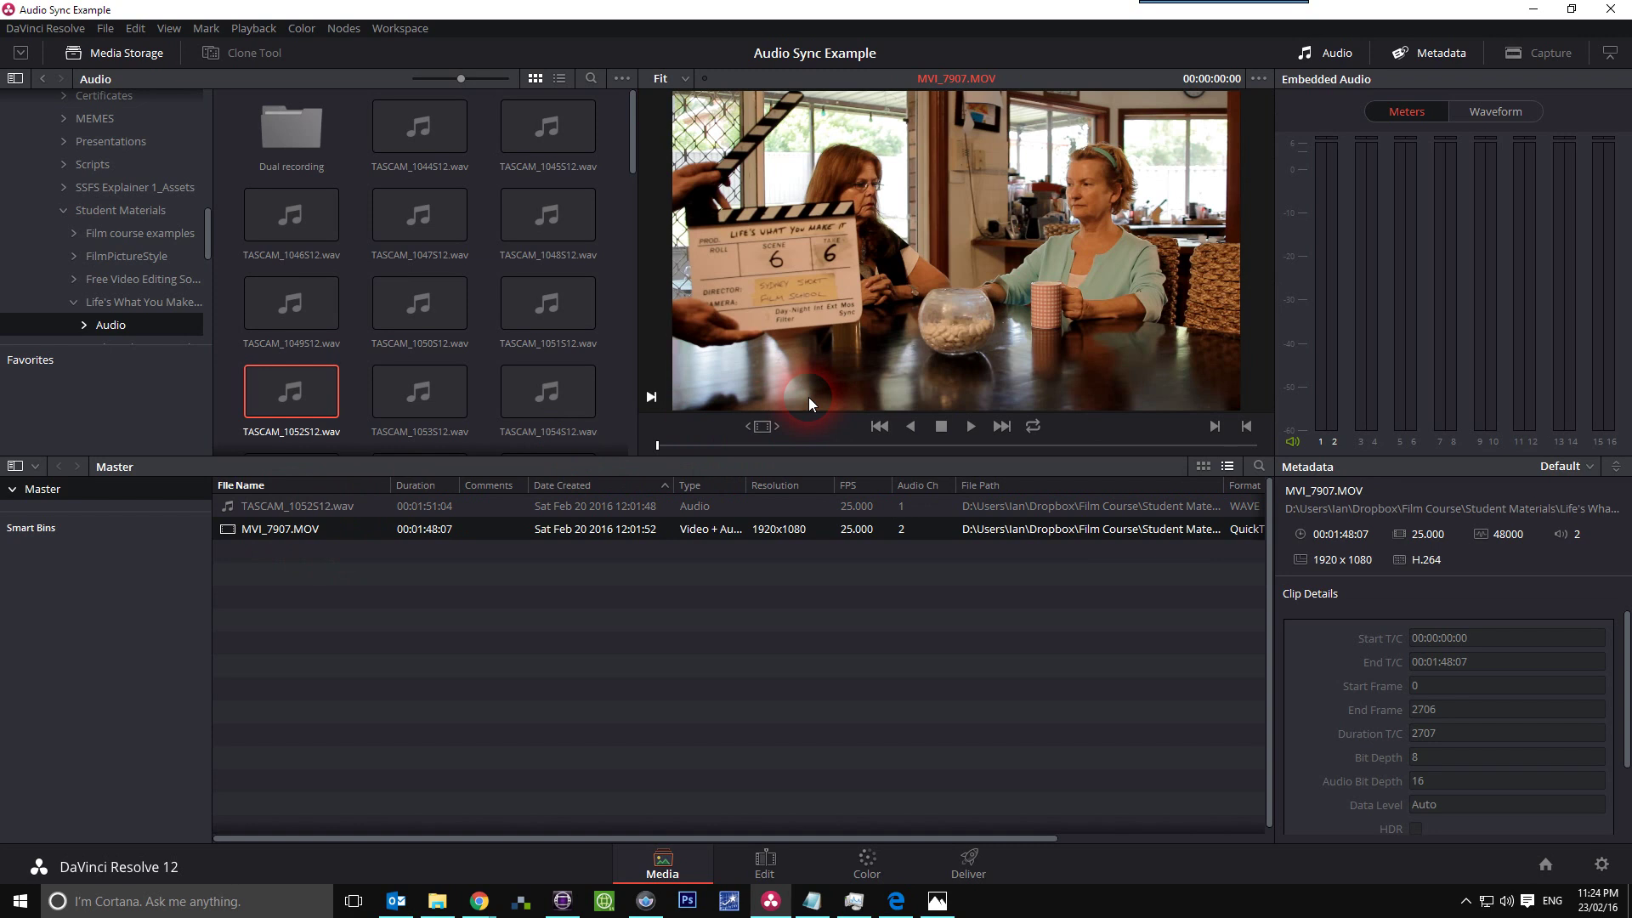
# Step: Play MVI_7907.MOV past the slate, return to the clapperboard, then display the TASCAM waveform
pyautogui.moveTo(809, 442); pyautogui.dragTo(881, 445)
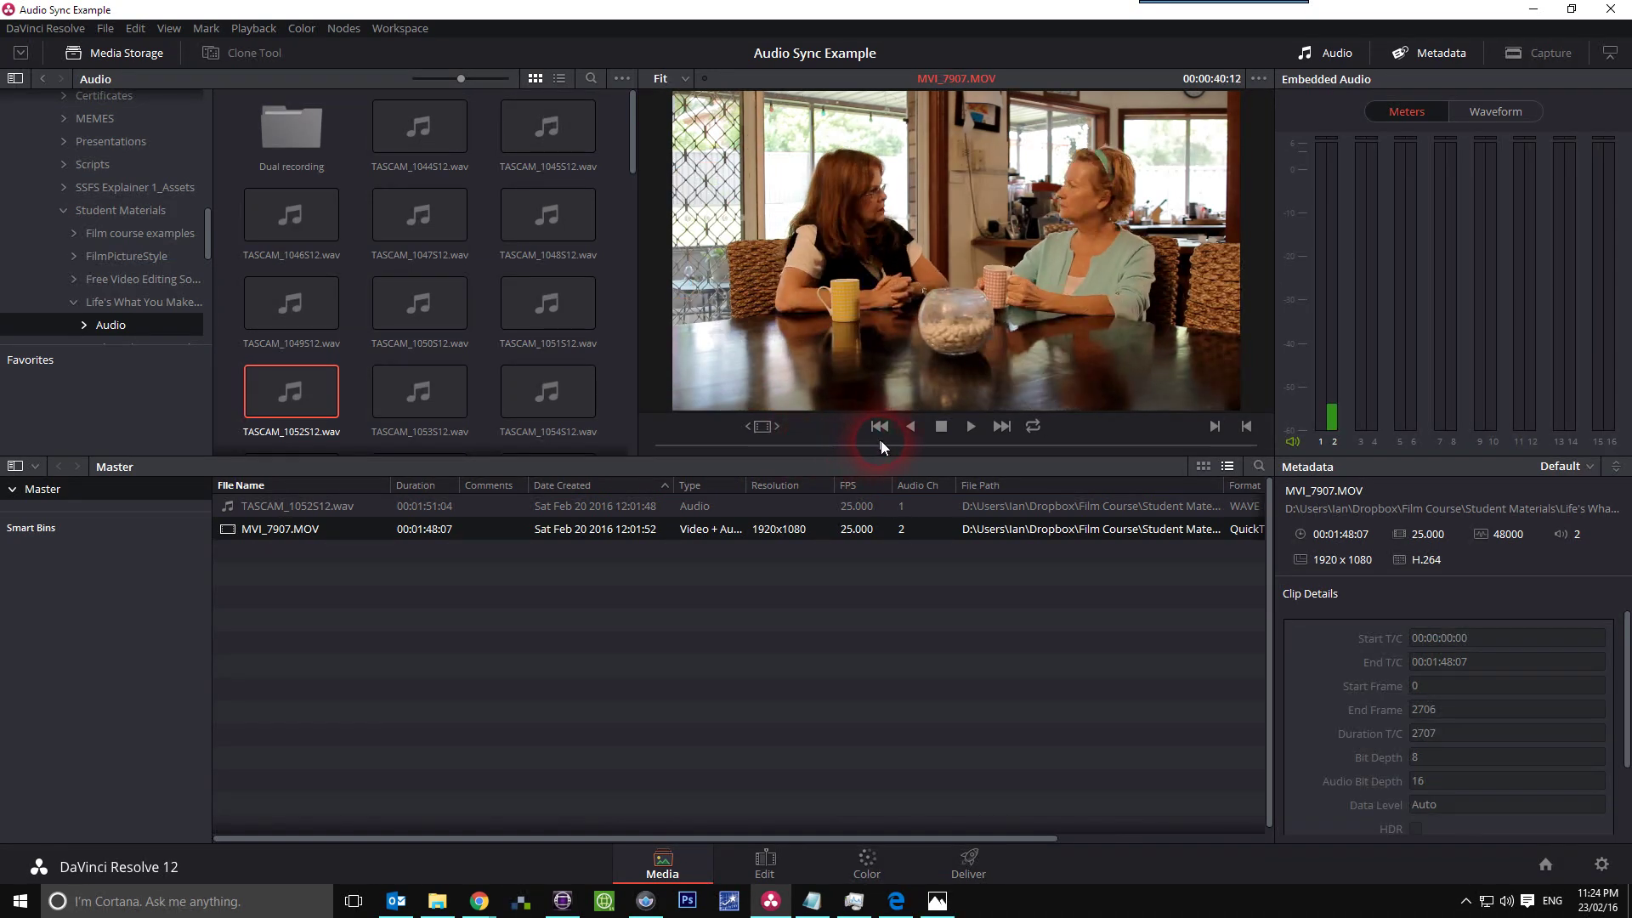
pyautogui.click(970, 426)
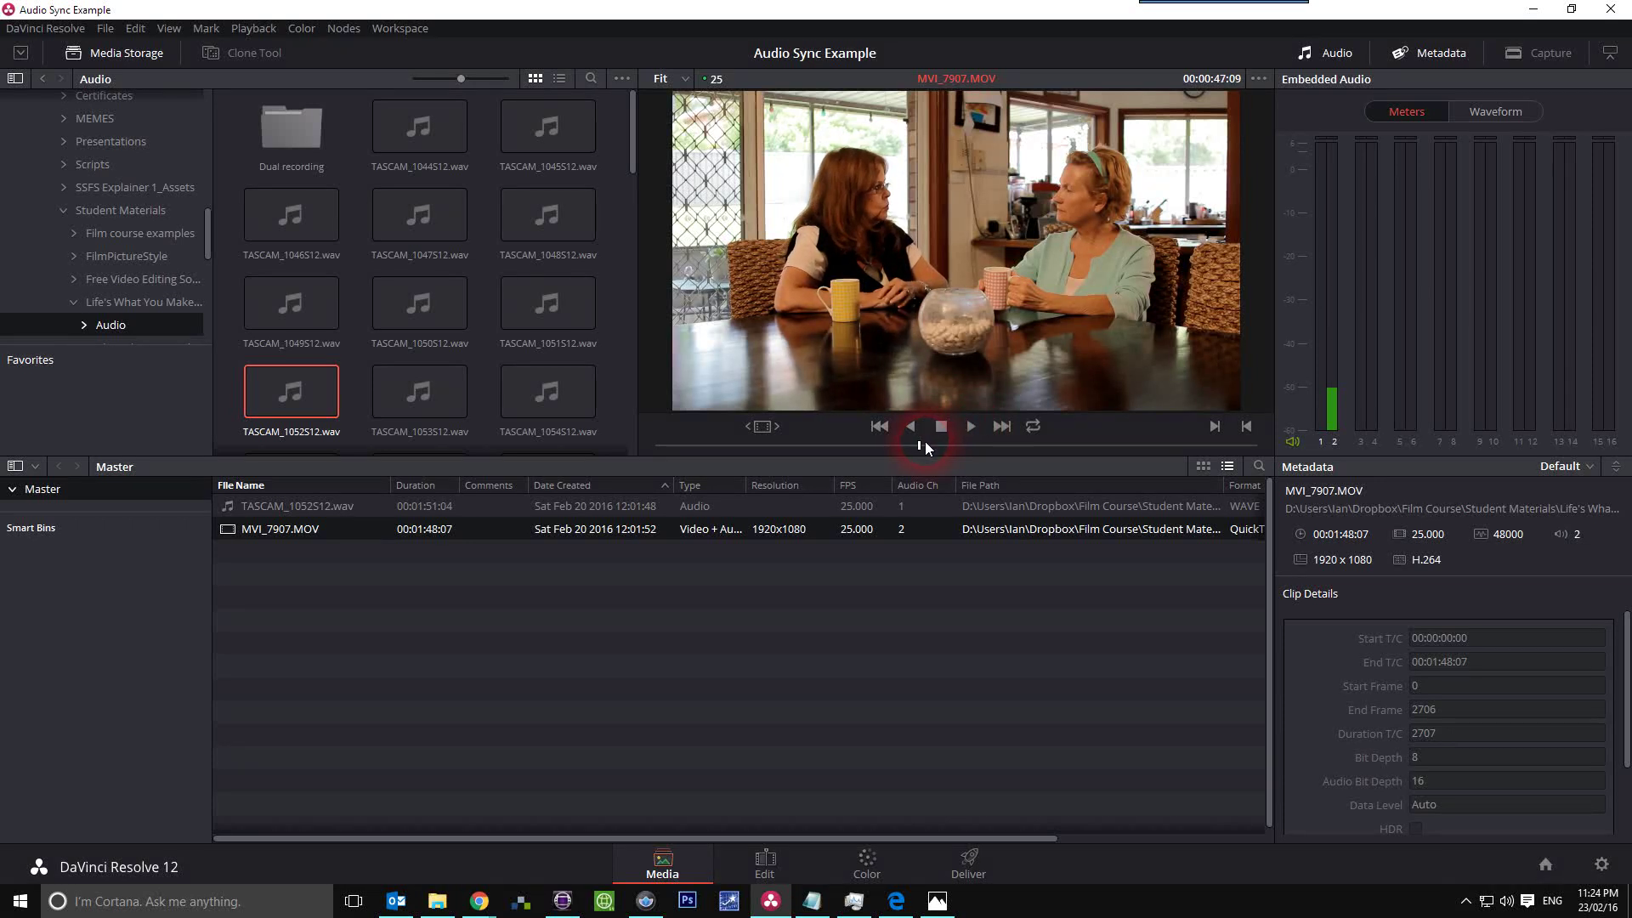
pyautogui.moveTo(925, 441); pyautogui.dragTo(695, 457)
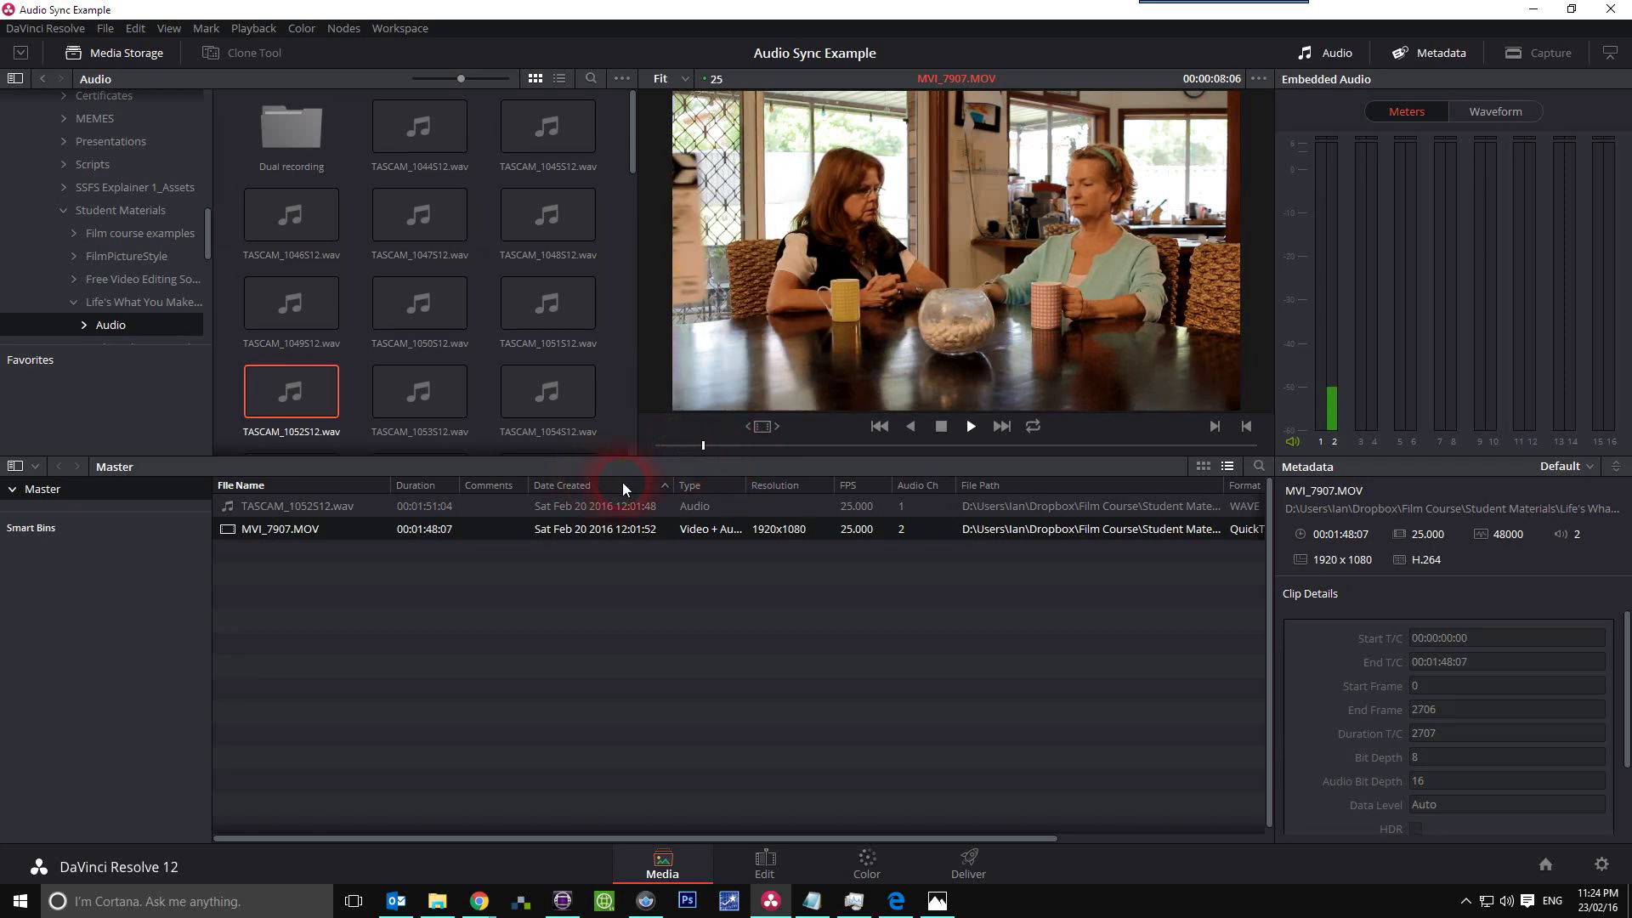
pyautogui.click(314, 508)
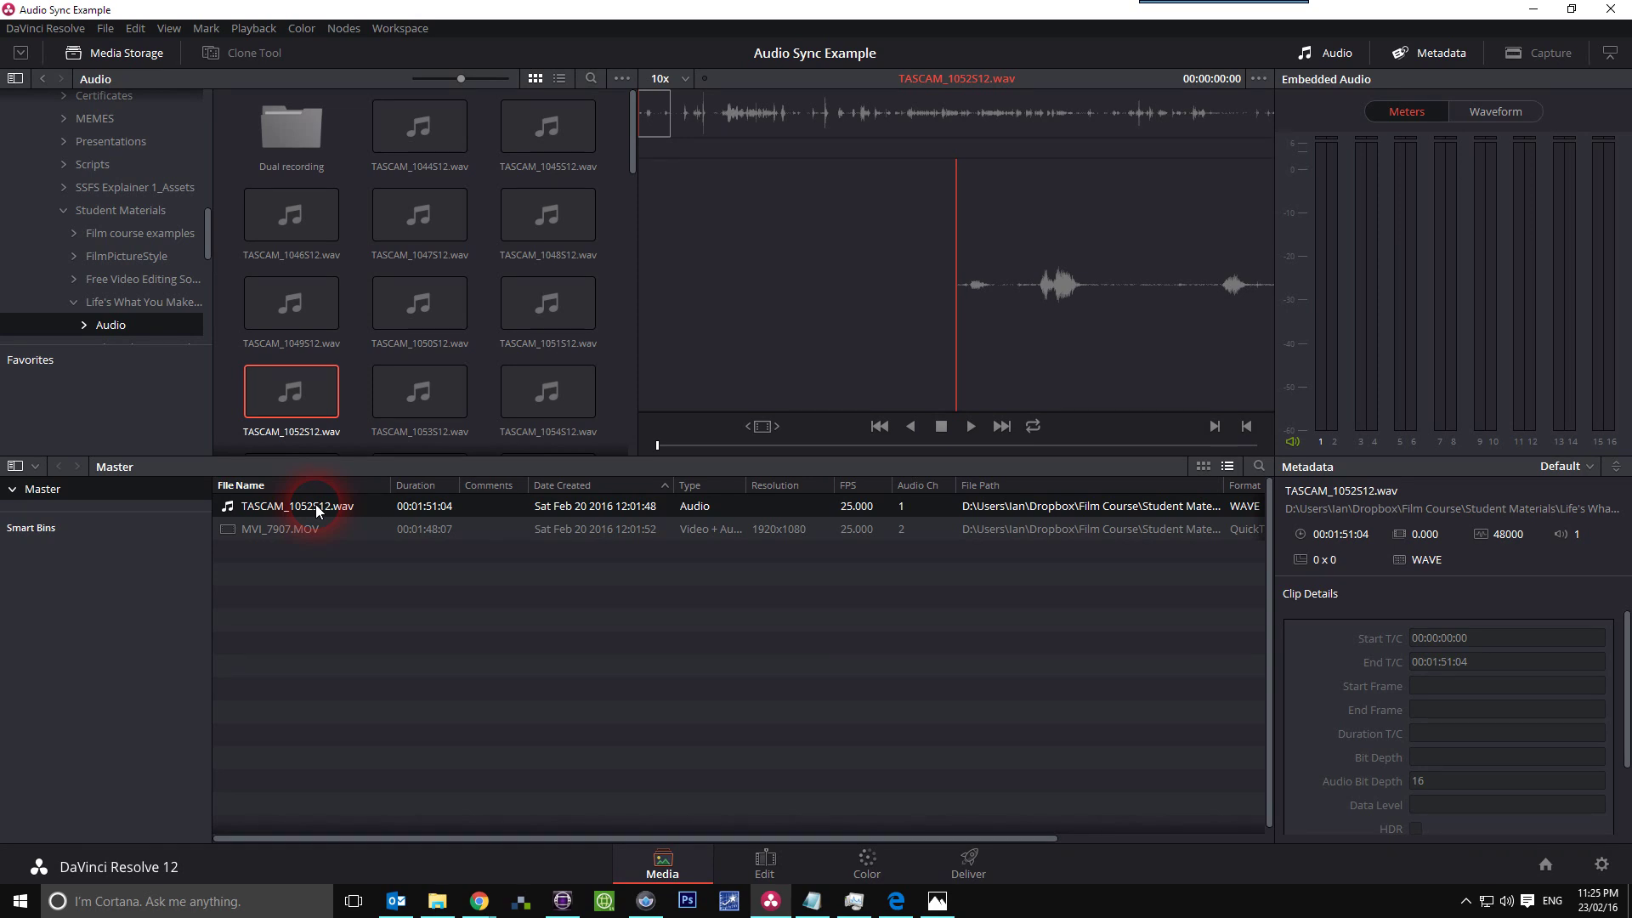
pyautogui.keyDown('ctrl'); pyautogui.click(299, 528); pyautogui.keyUp('ctrl')
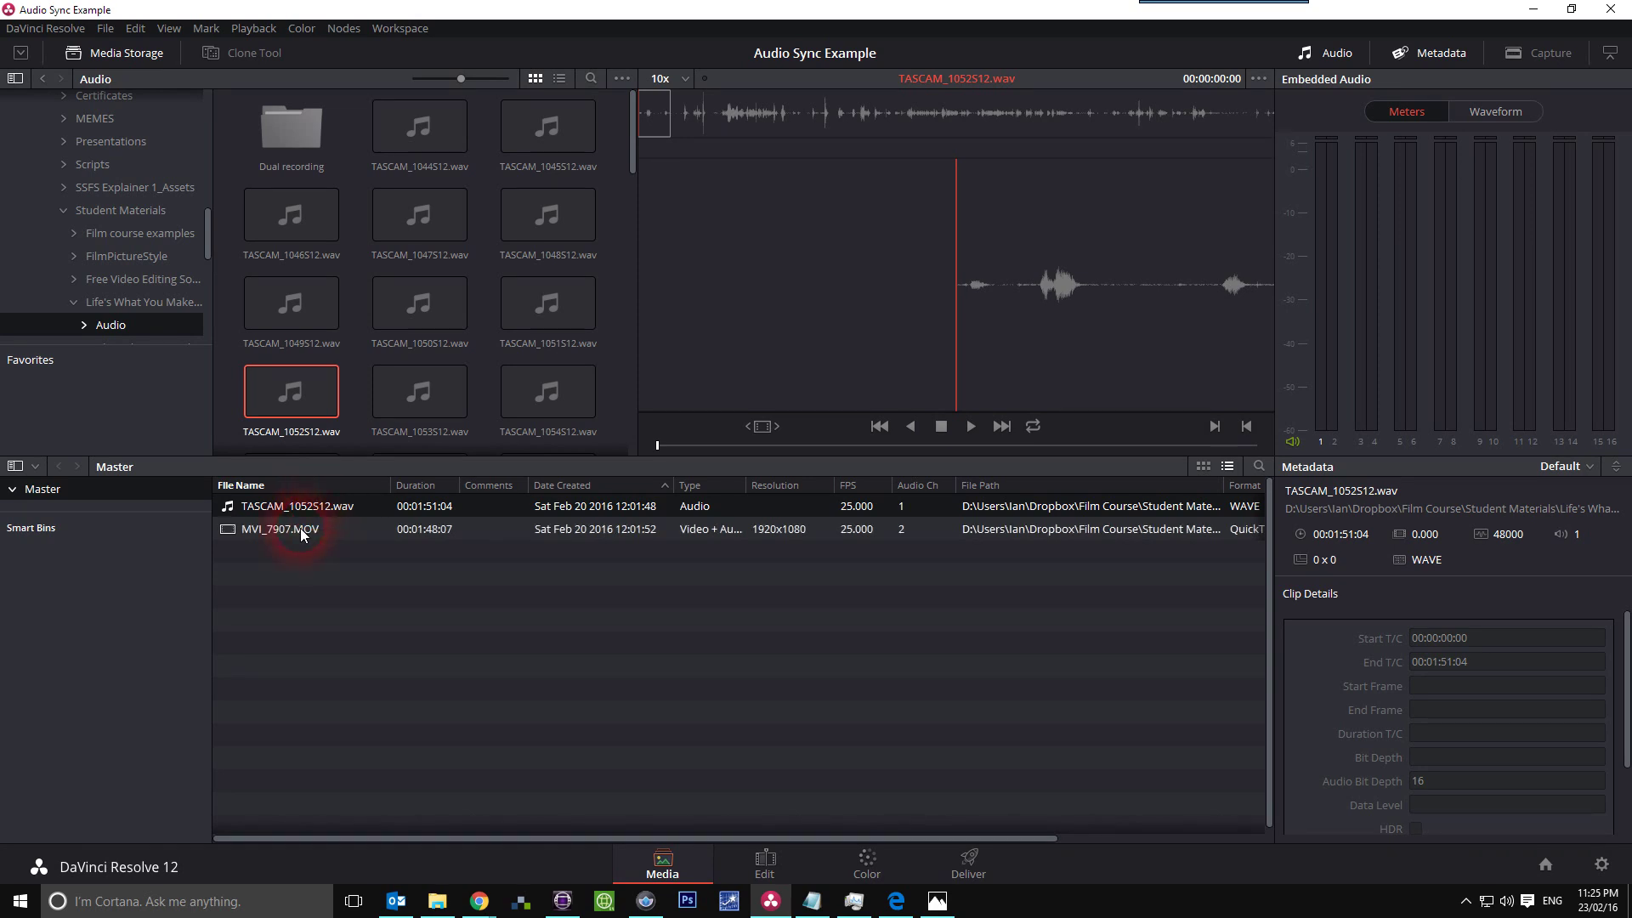
pyautogui.rightClick(299, 528)
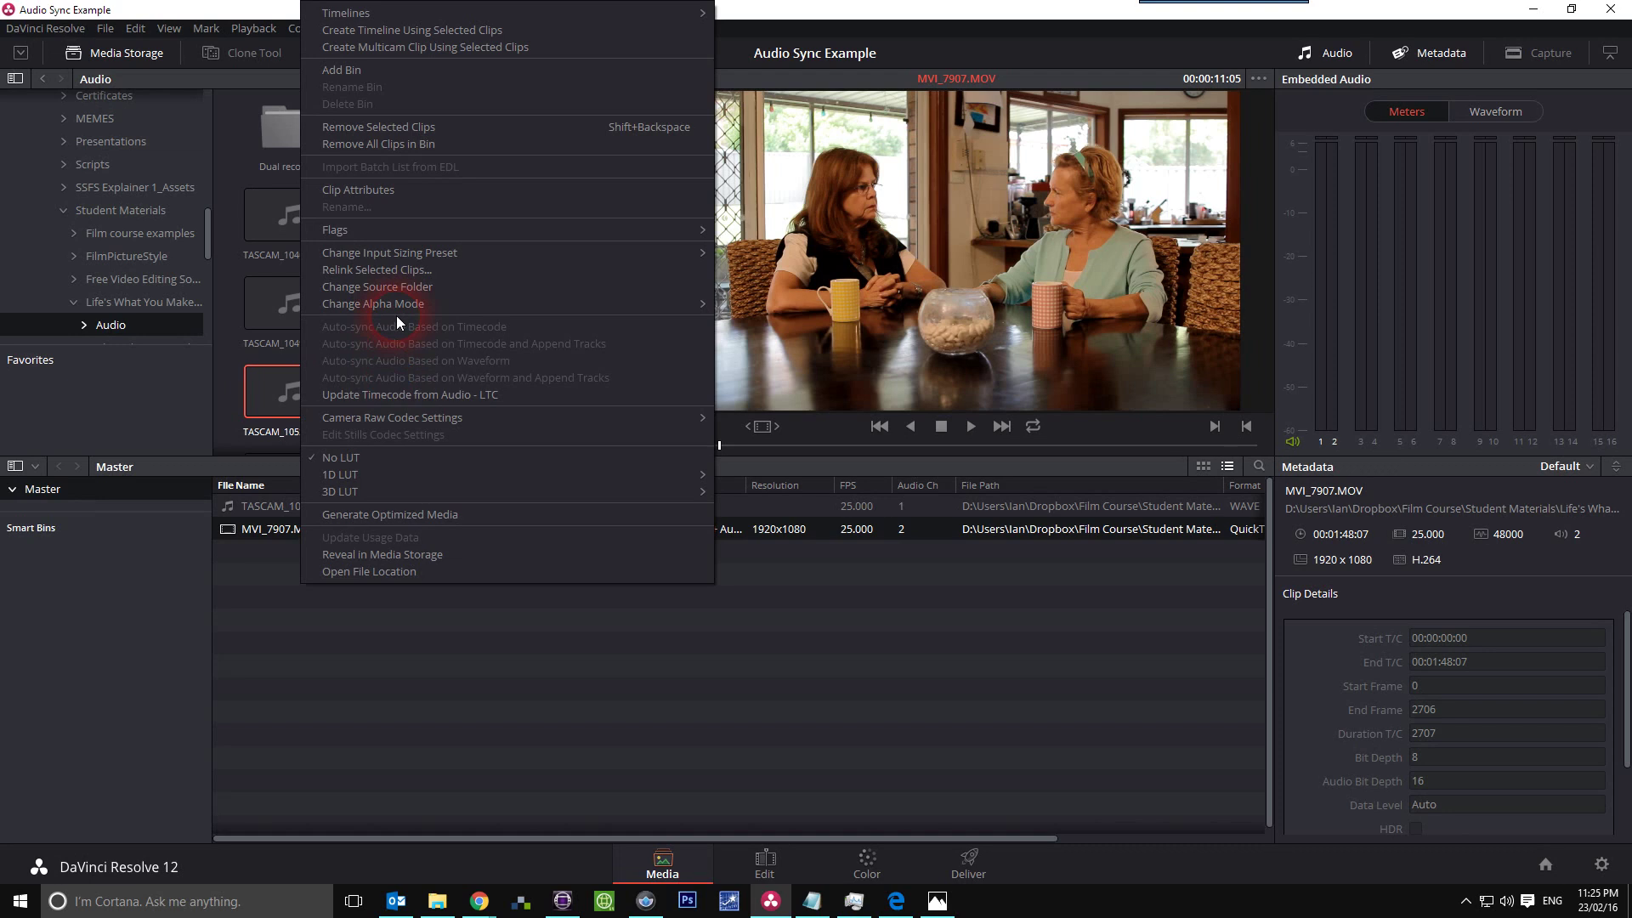
pyautogui.click(280, 512)
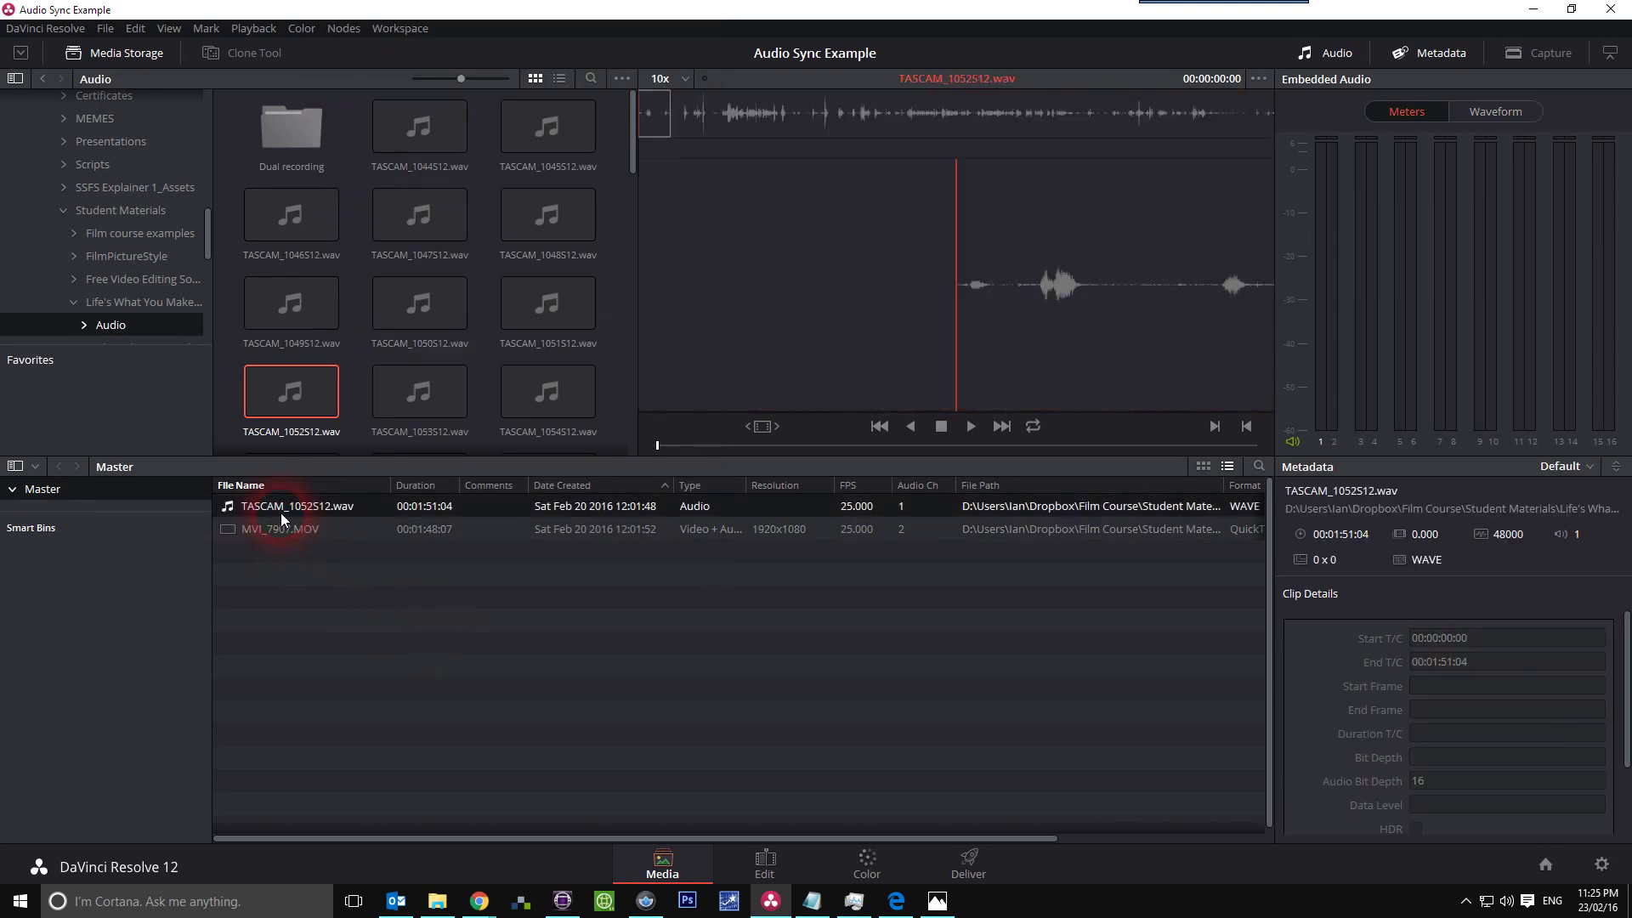
pyautogui.keyDown('ctrl'); pyautogui.click(280, 528); pyautogui.keyUp('ctrl')
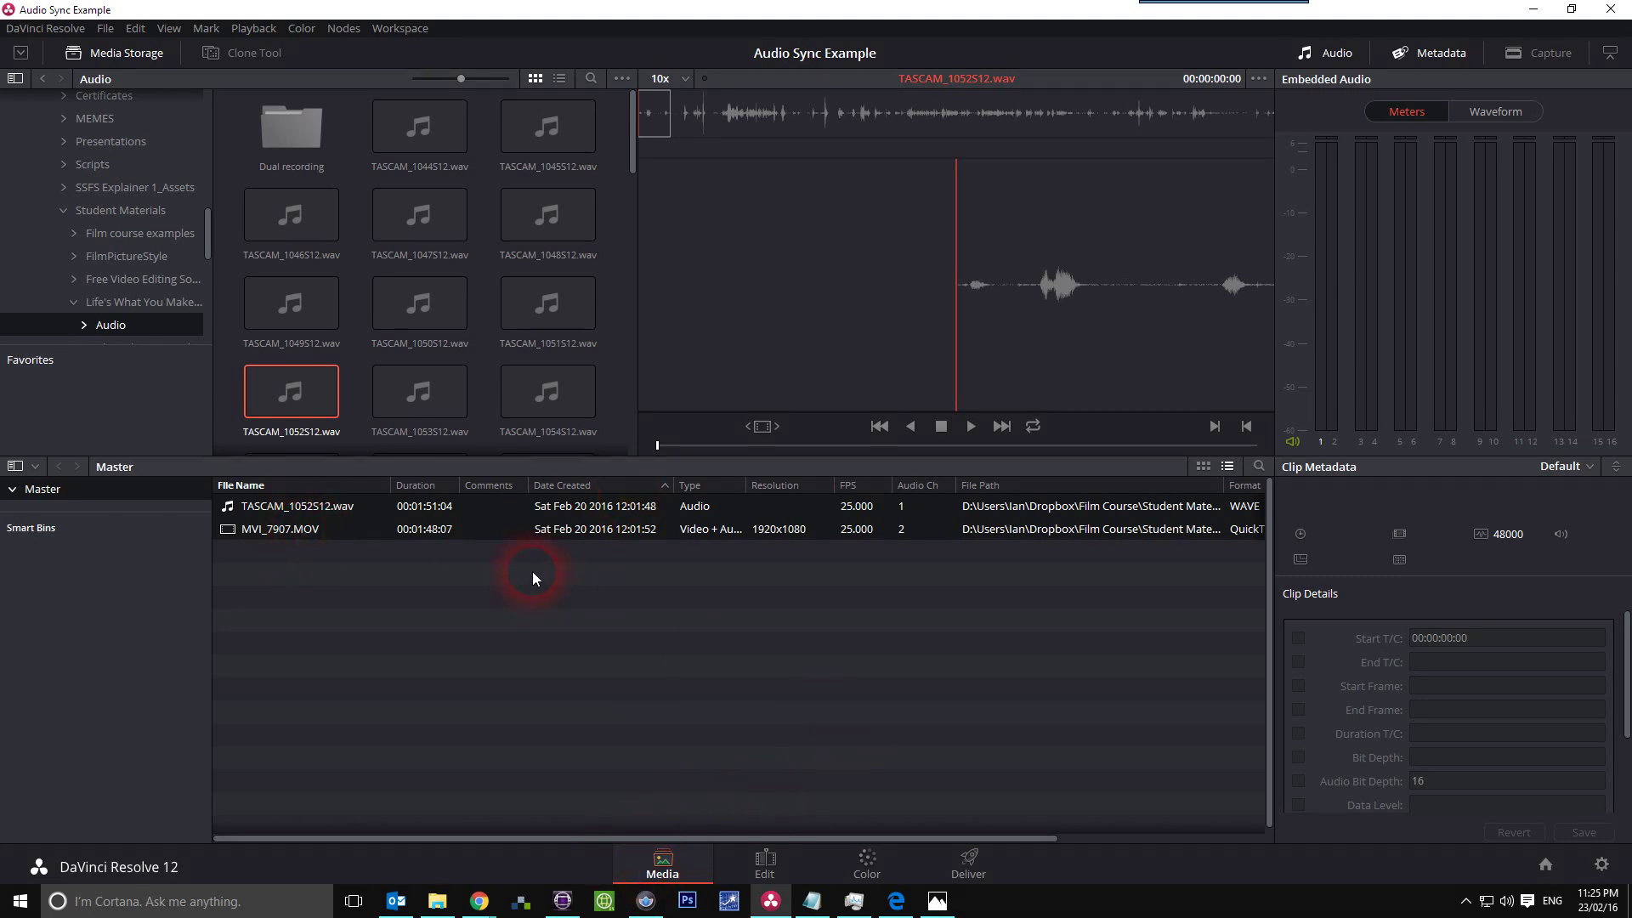
pyautogui.rightClick(379, 518)
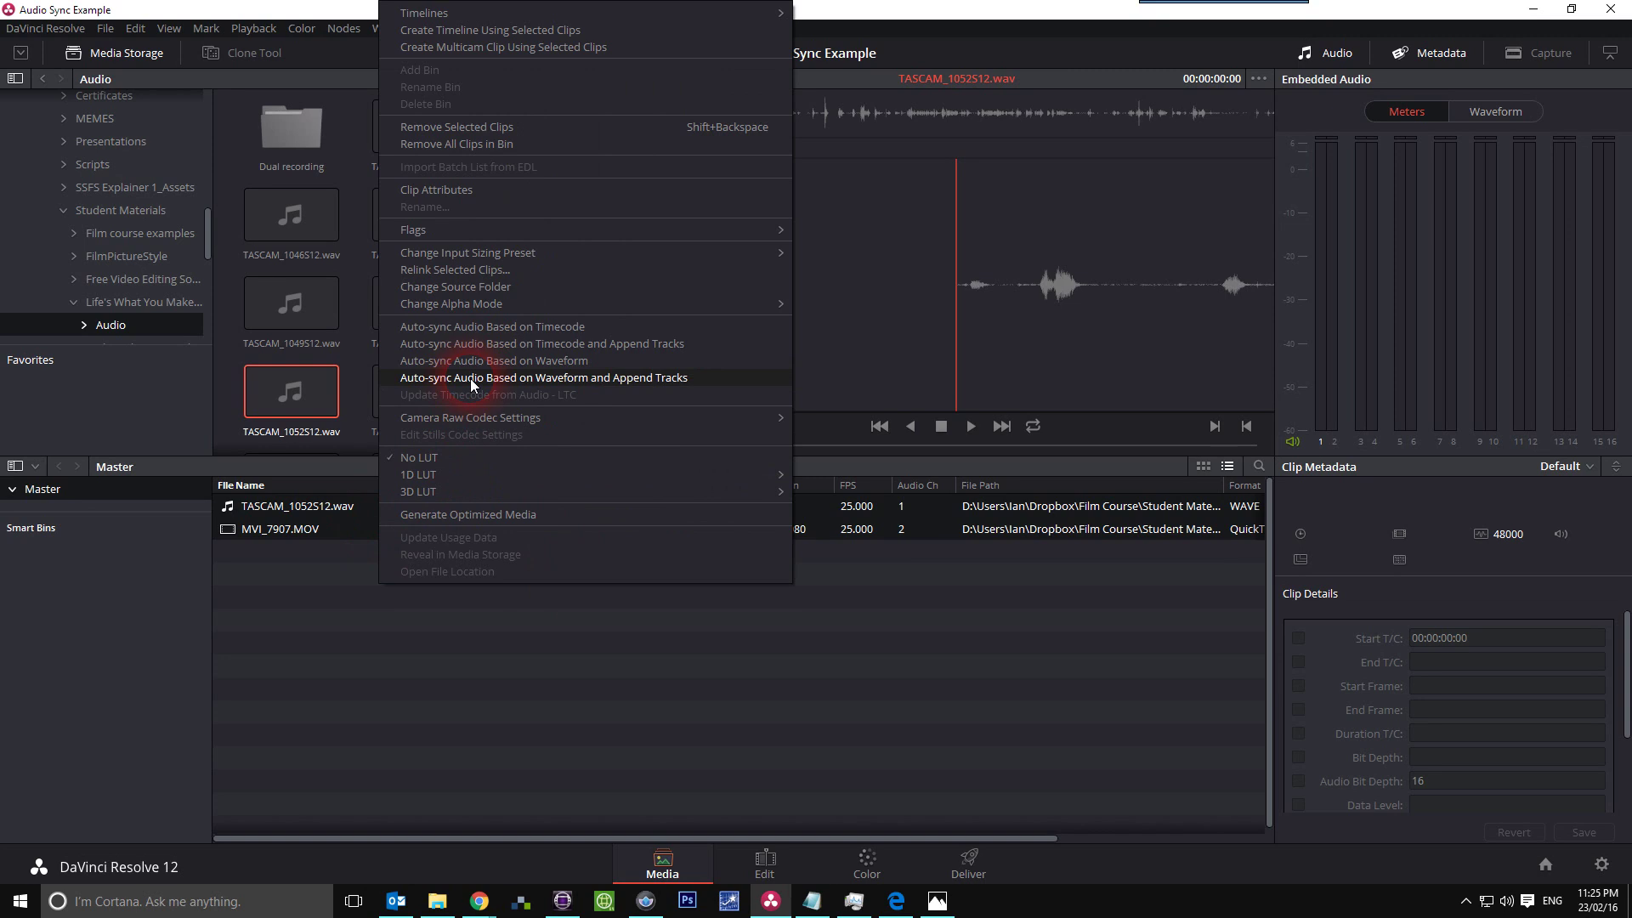
pyautogui.click(467, 649)
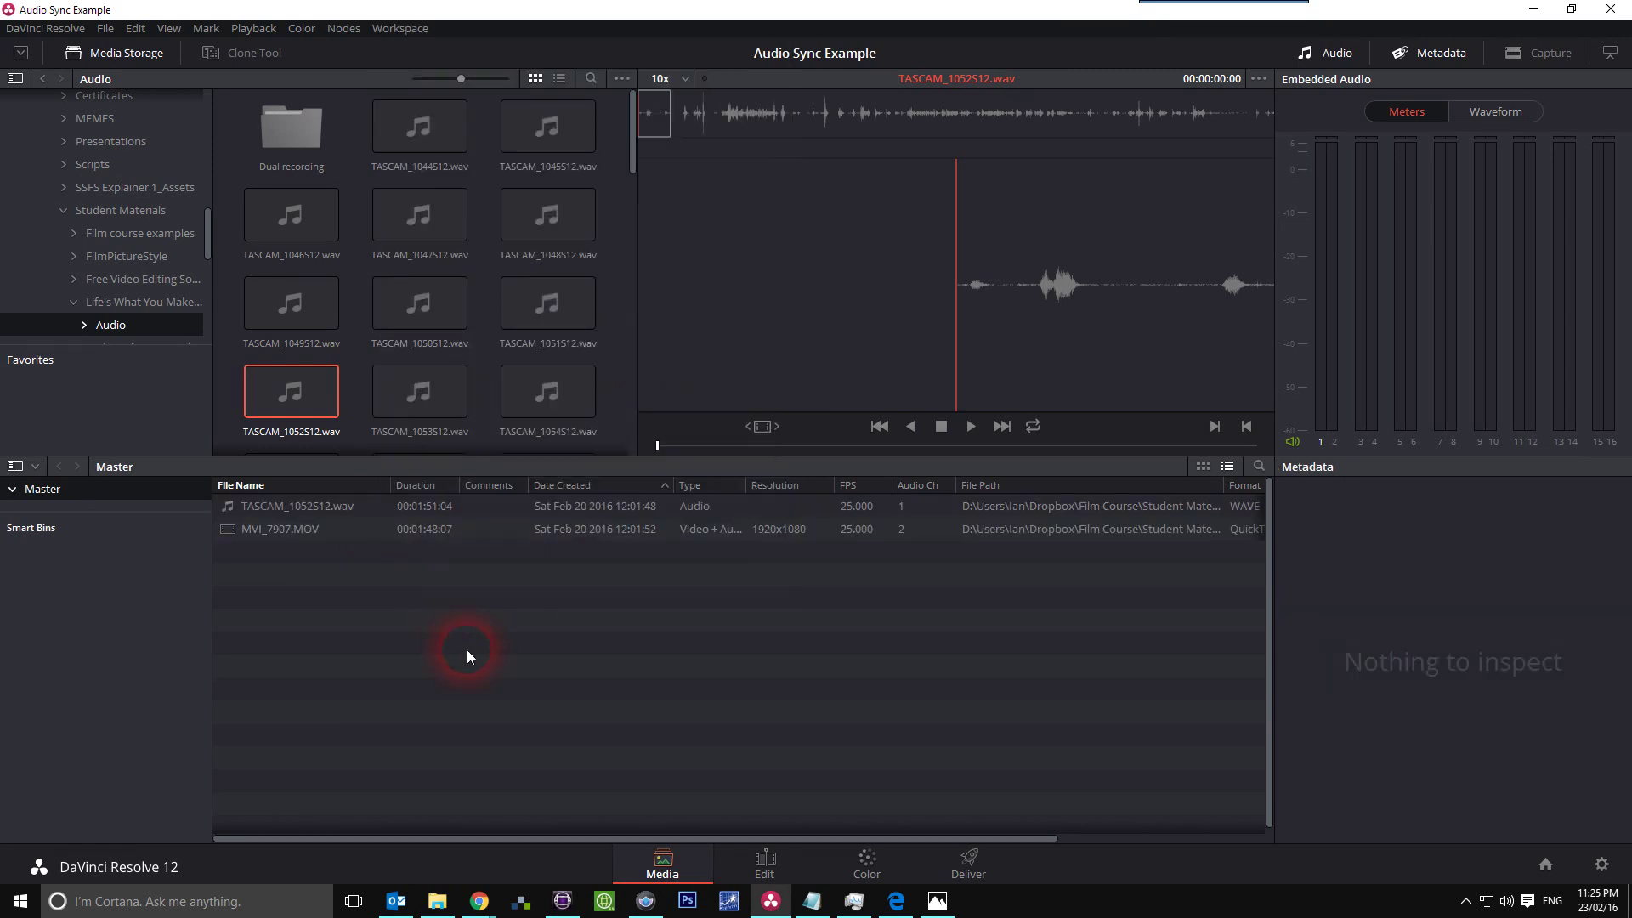
# Step: Reload MVI_7907.MOV and scrub back from about 00:00:10:16 to the clapperboard shot
pyautogui.click(383, 507)
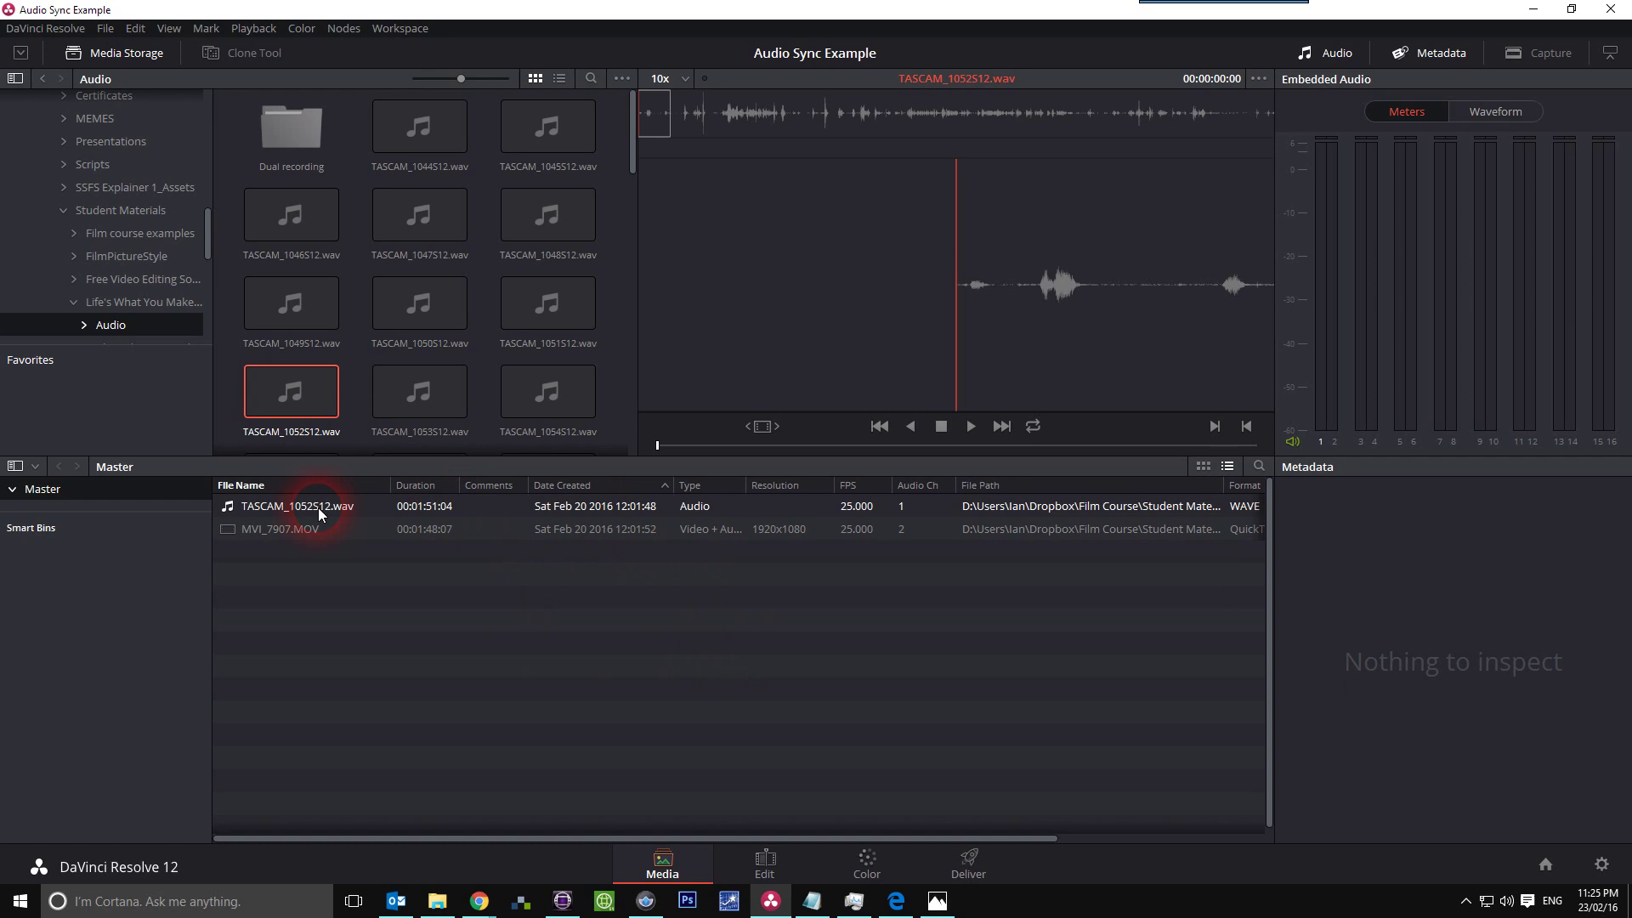
pyautogui.click(270, 533)
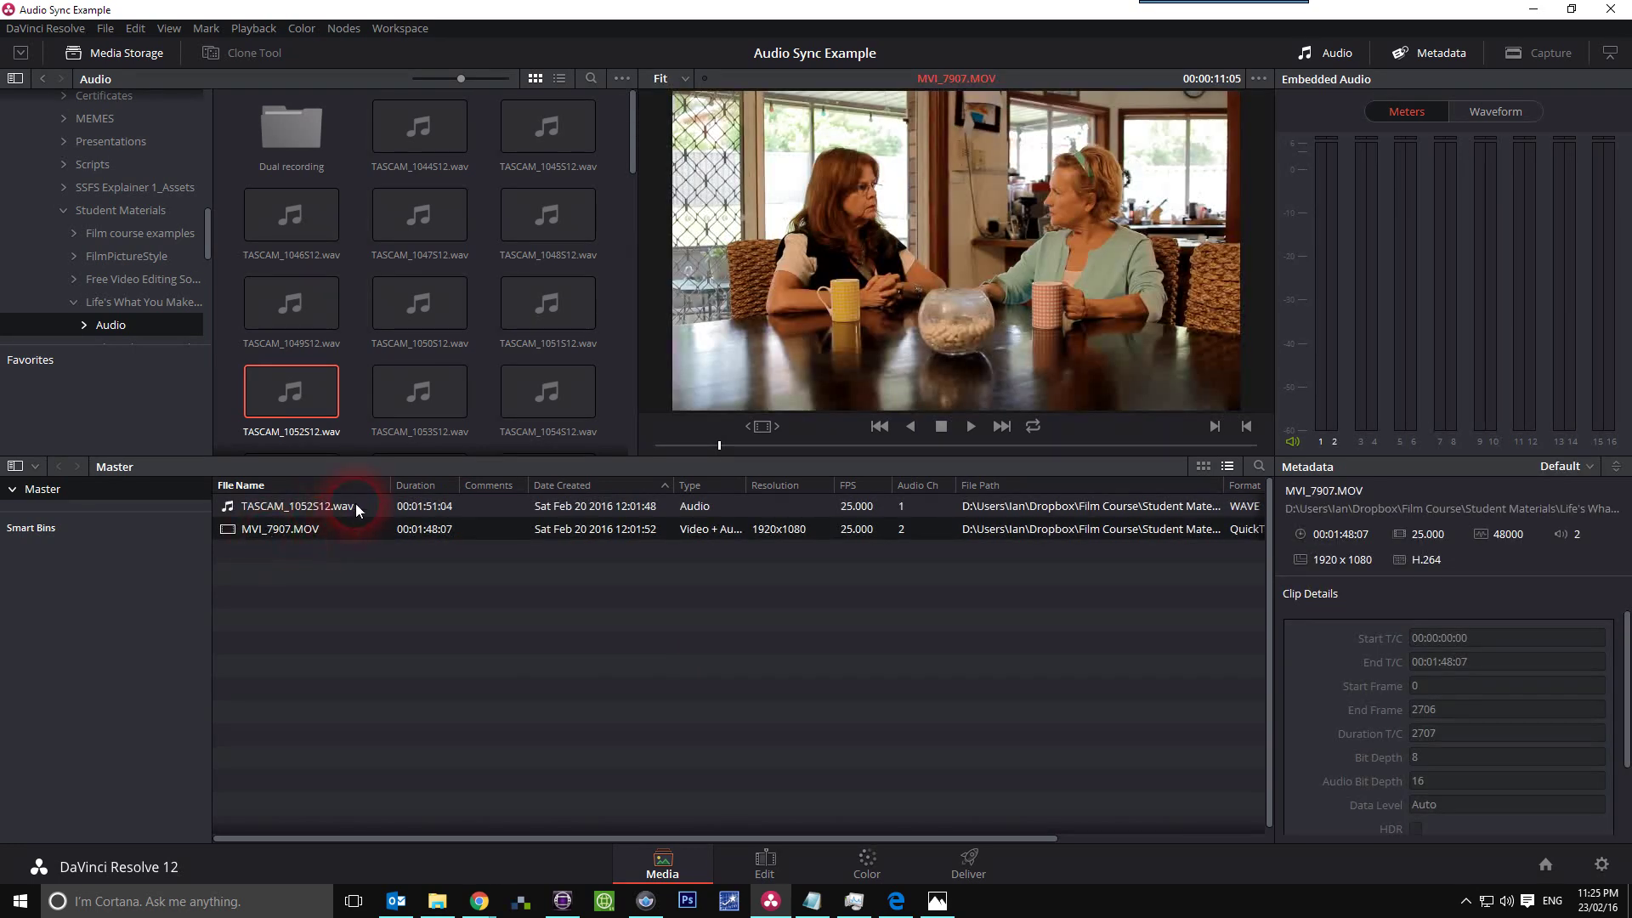
pyautogui.click(707, 450)
pyautogui.click(715, 446)
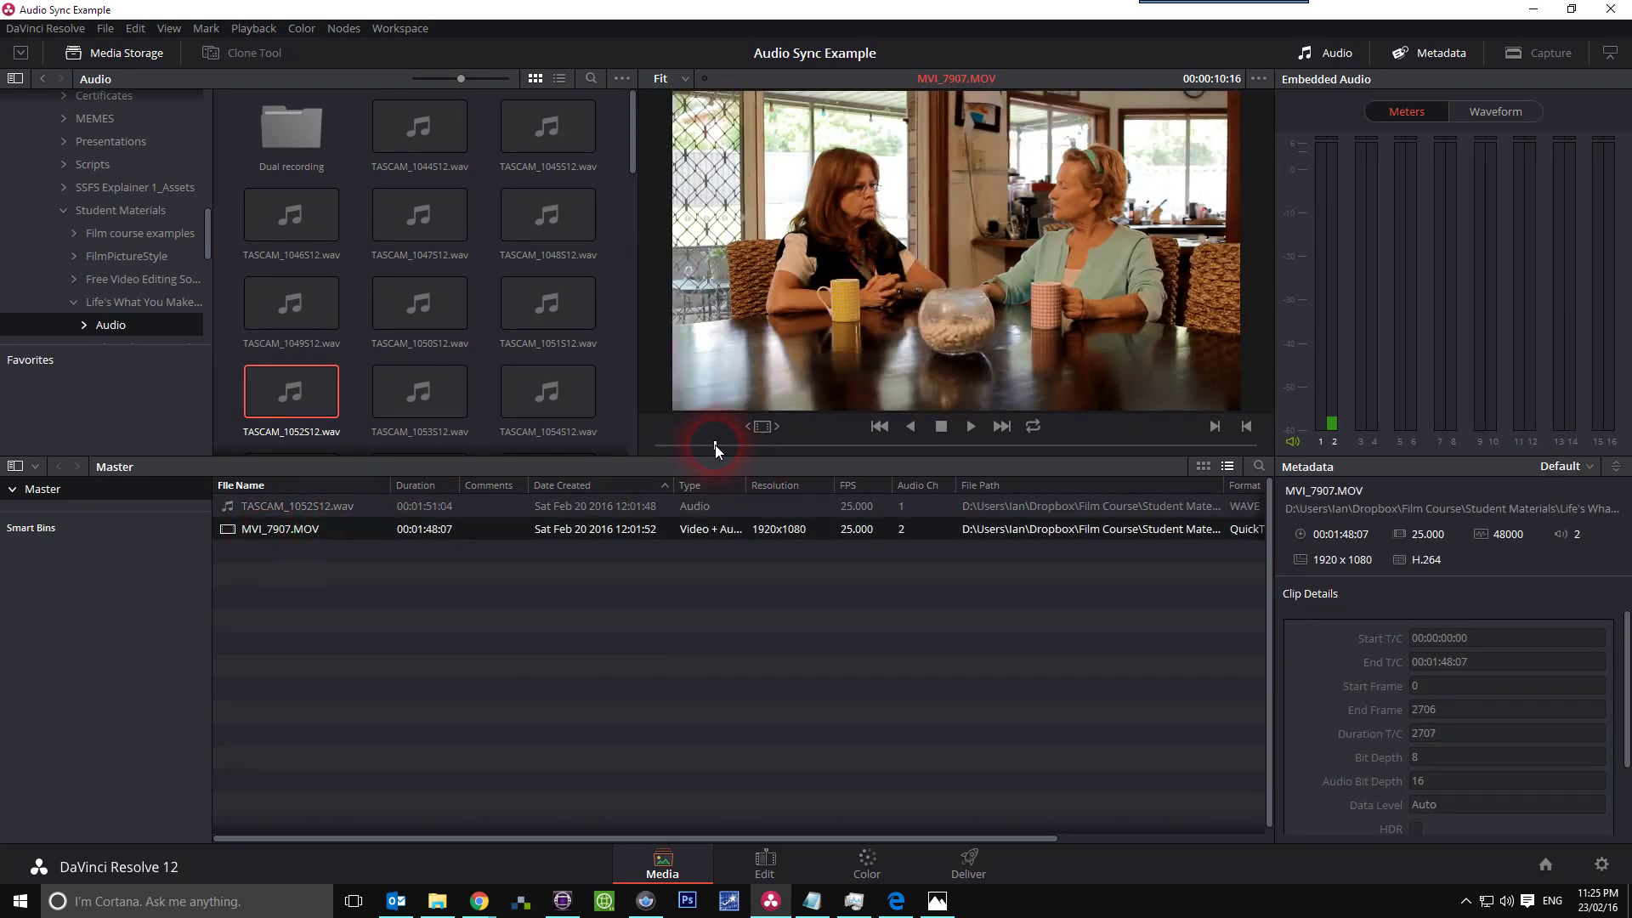
pyautogui.moveTo(715, 445); pyautogui.dragTo(697, 445)
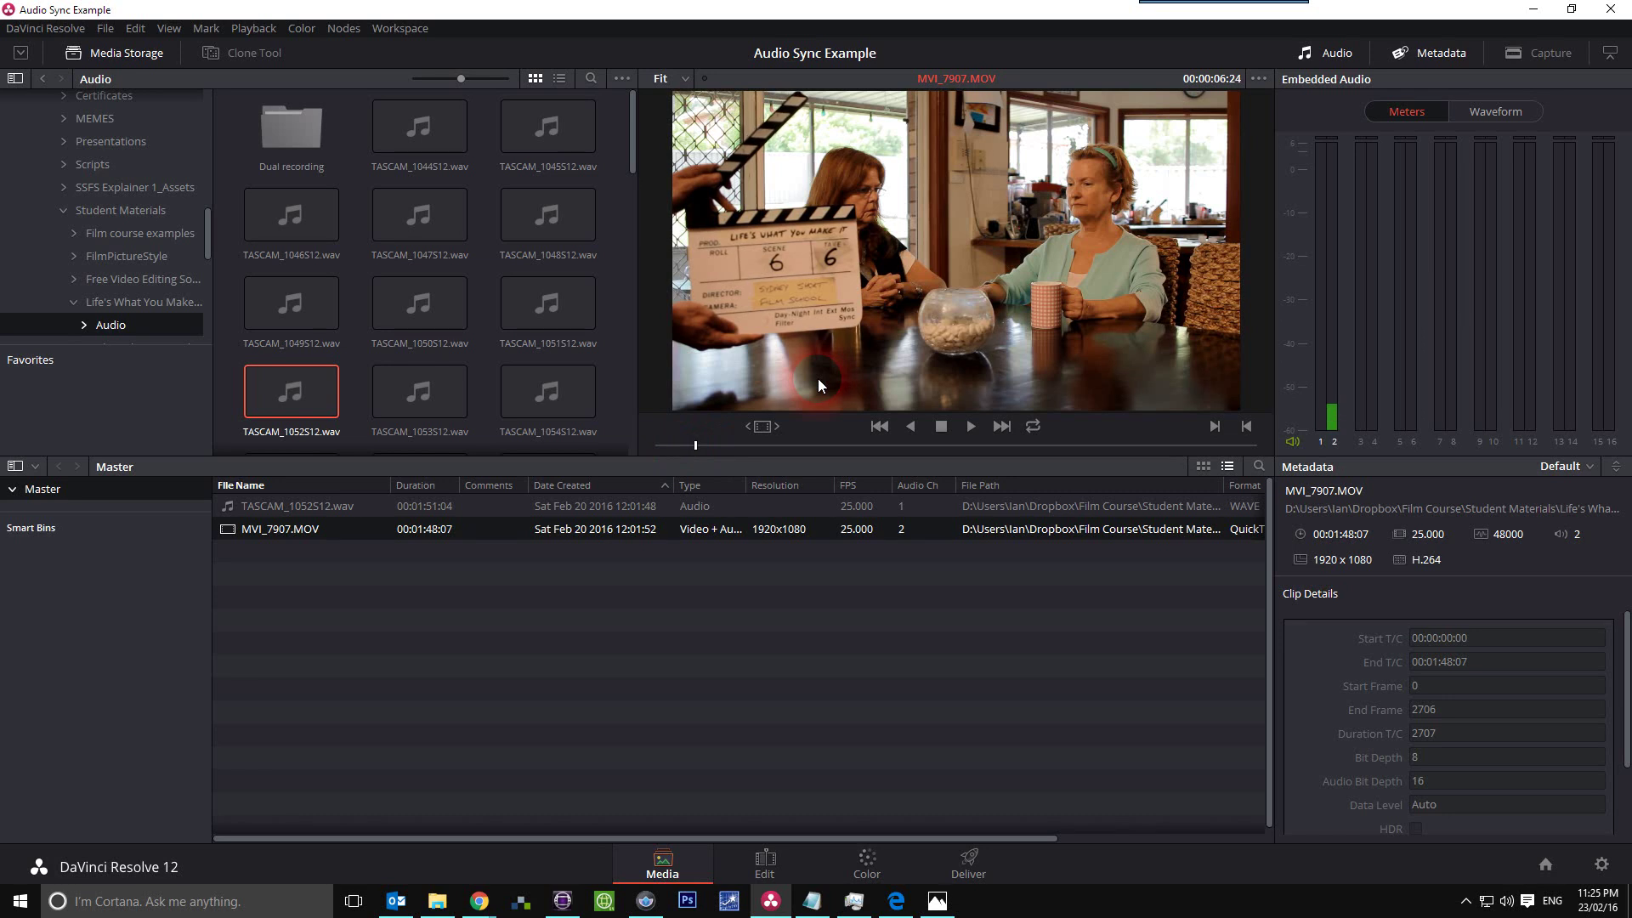
# Step: Step frame by frame to 00:00:07:07, where the clapper closes
pyautogui.press('Right')
pyautogui.press('Right')
pyautogui.press('Right')
pyautogui.press('Right')
pyautogui.press('Right')
pyautogui.press('Right')
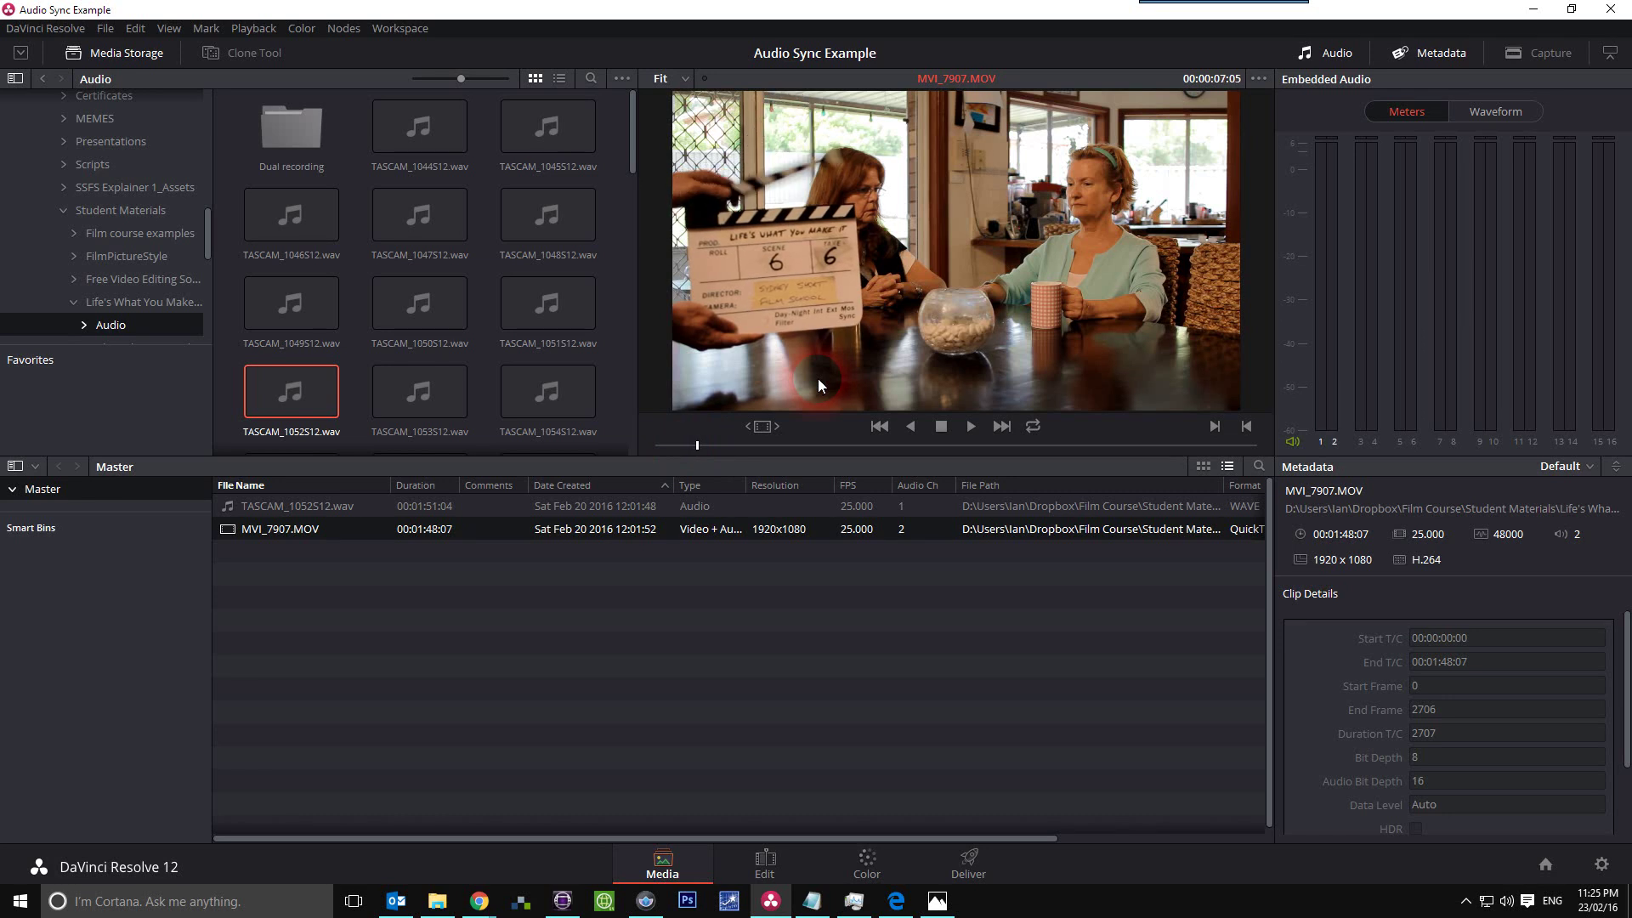
pyautogui.press('Right')
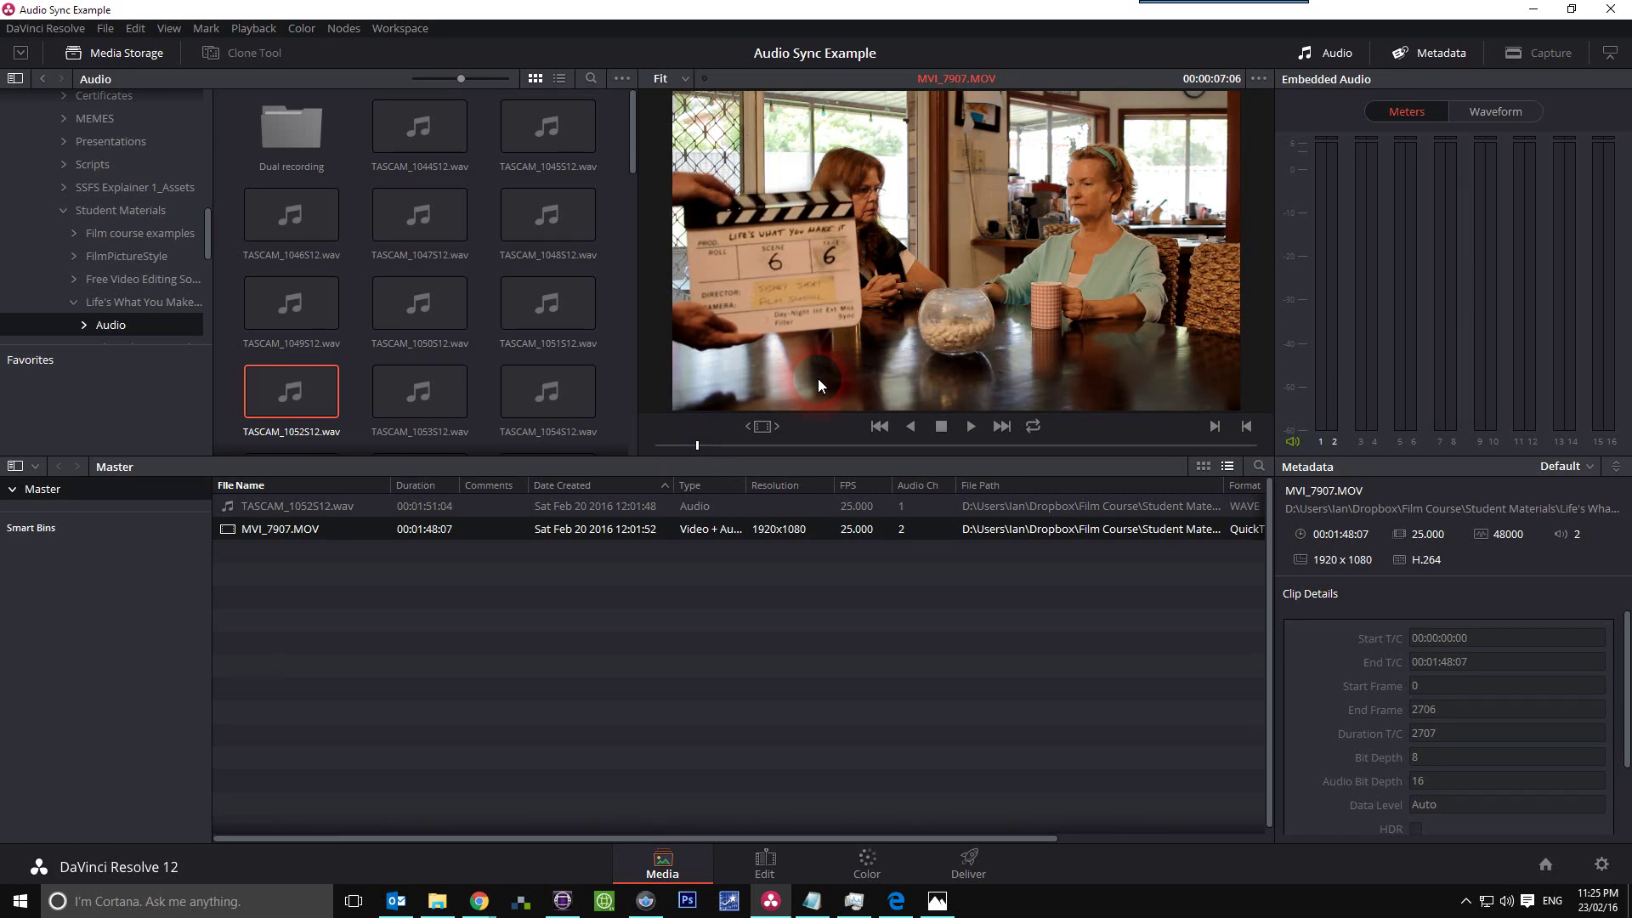
pyautogui.press('Right')
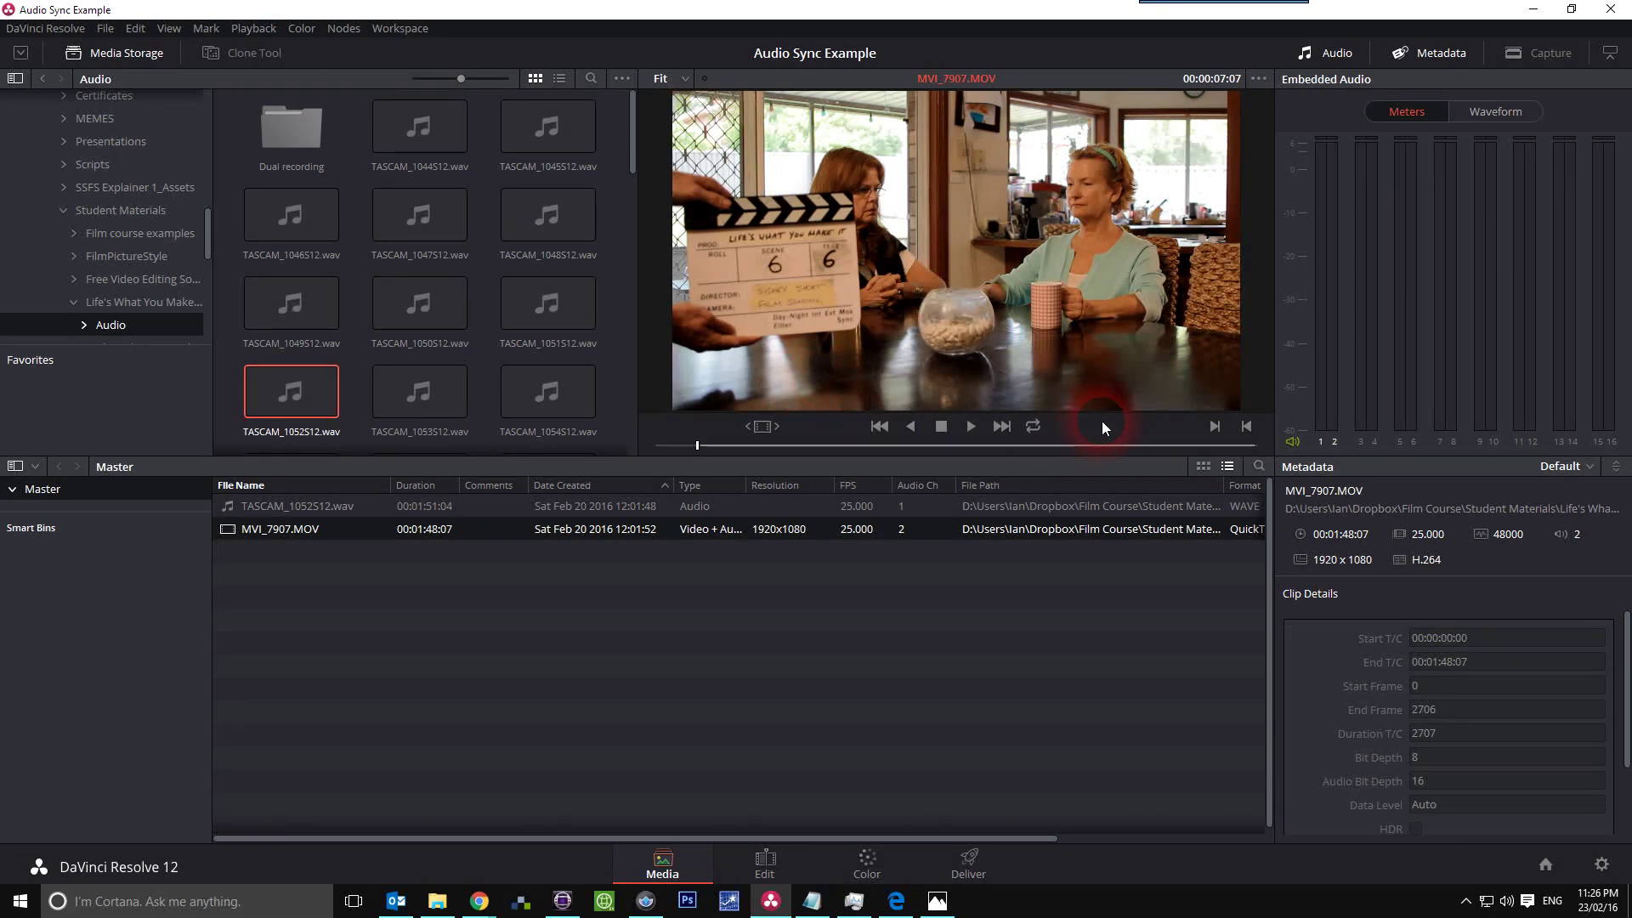
# Step: Mark the 00:00:07:07 clapper frame as the in point and show audio as a waveform
pyautogui.click(1222, 427)
pyautogui.click(1501, 114)
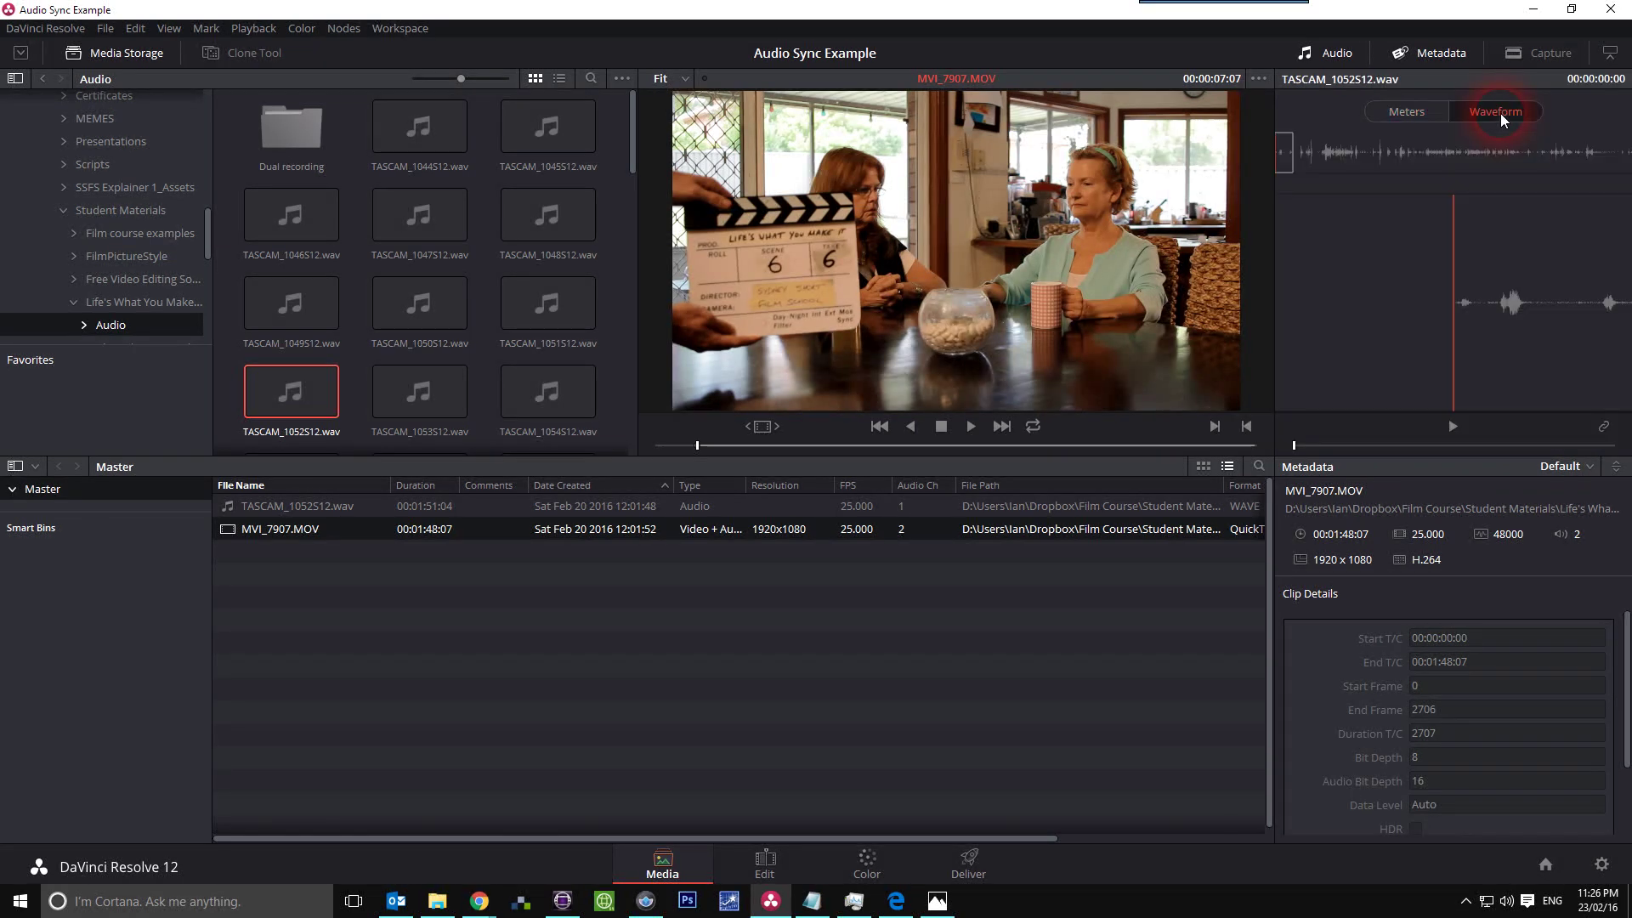
pyautogui.click(1043, 384)
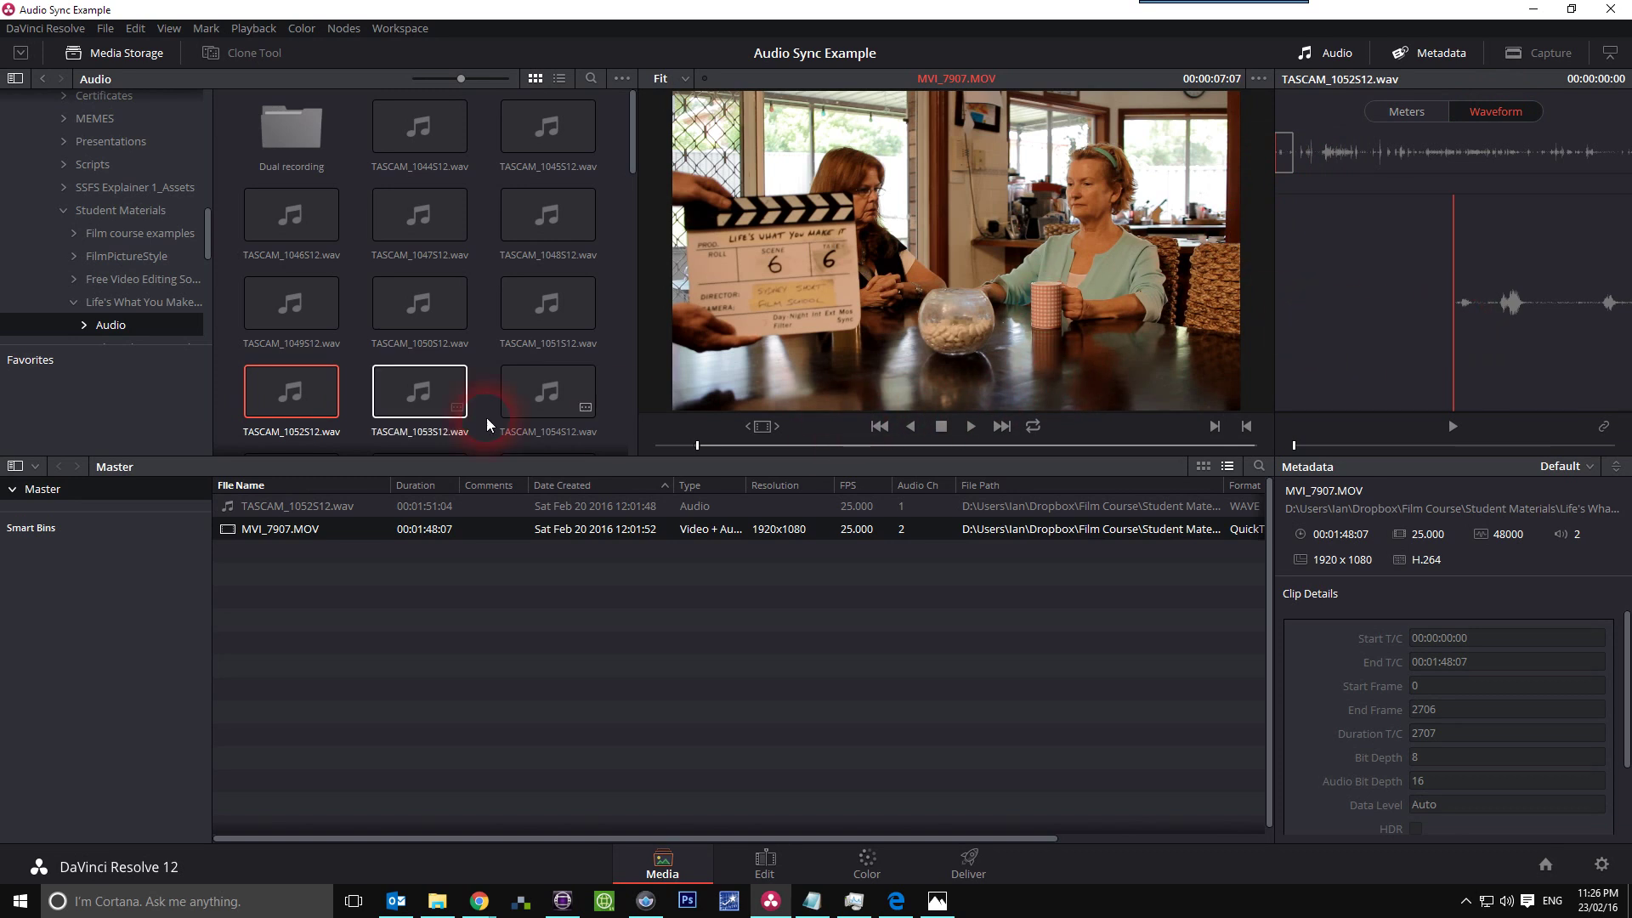
# Step: Select TASCAM_1052S12.wav, play it and scrub to the clap spike at 00:00:11:07
pyautogui.click(328, 406)
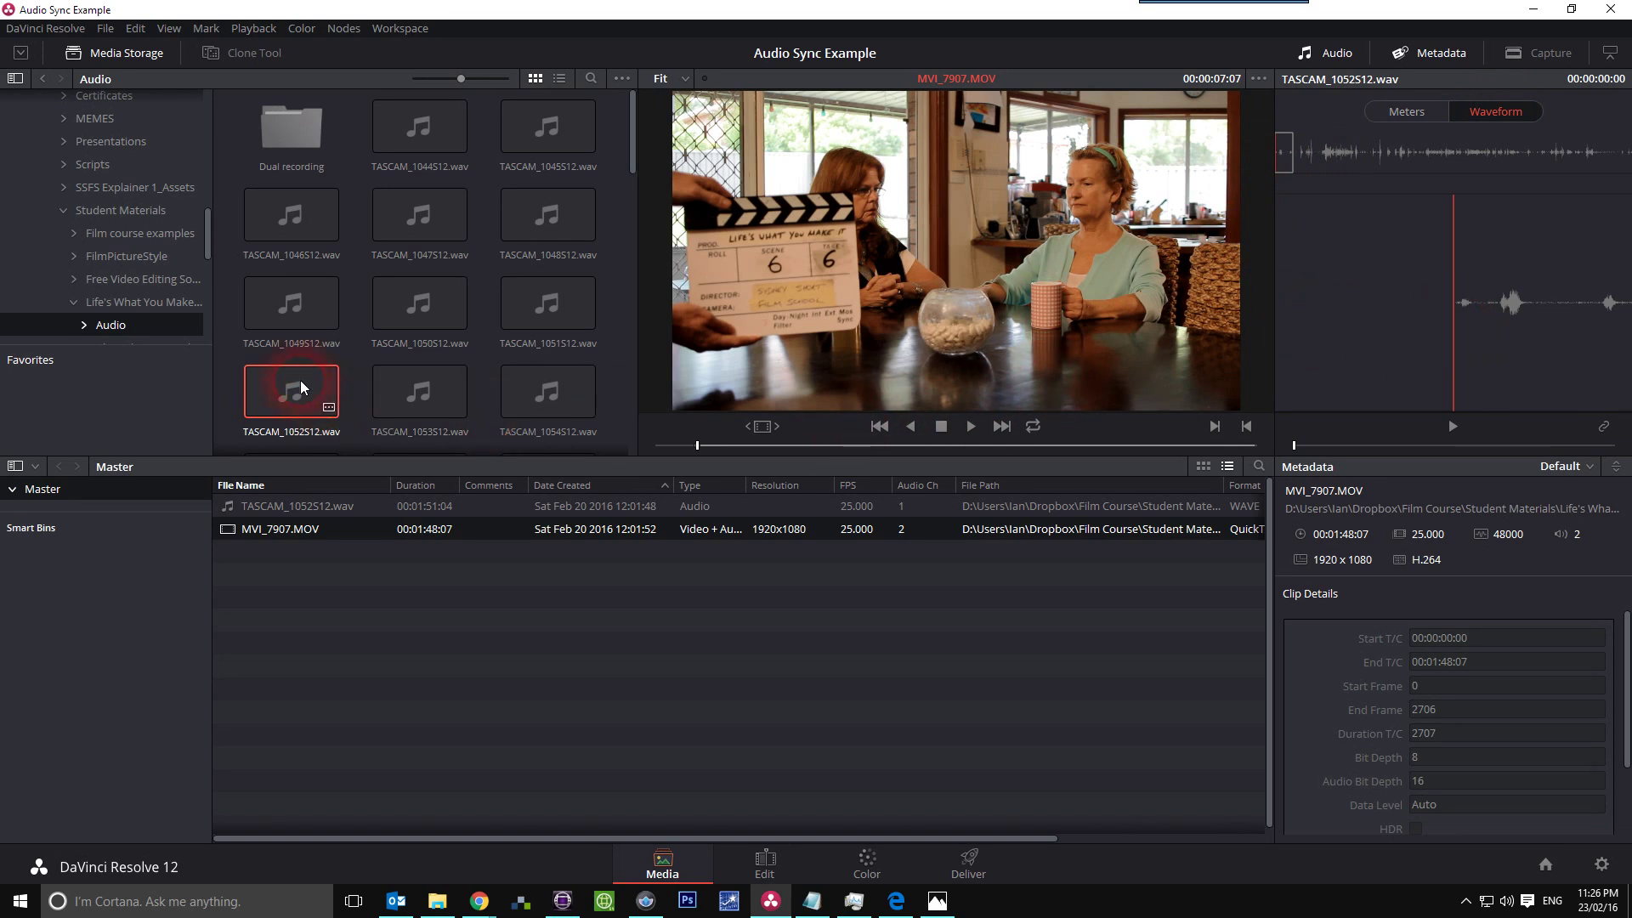
pyautogui.click(280, 525)
pyautogui.click(291, 506)
pyautogui.click(1474, 265)
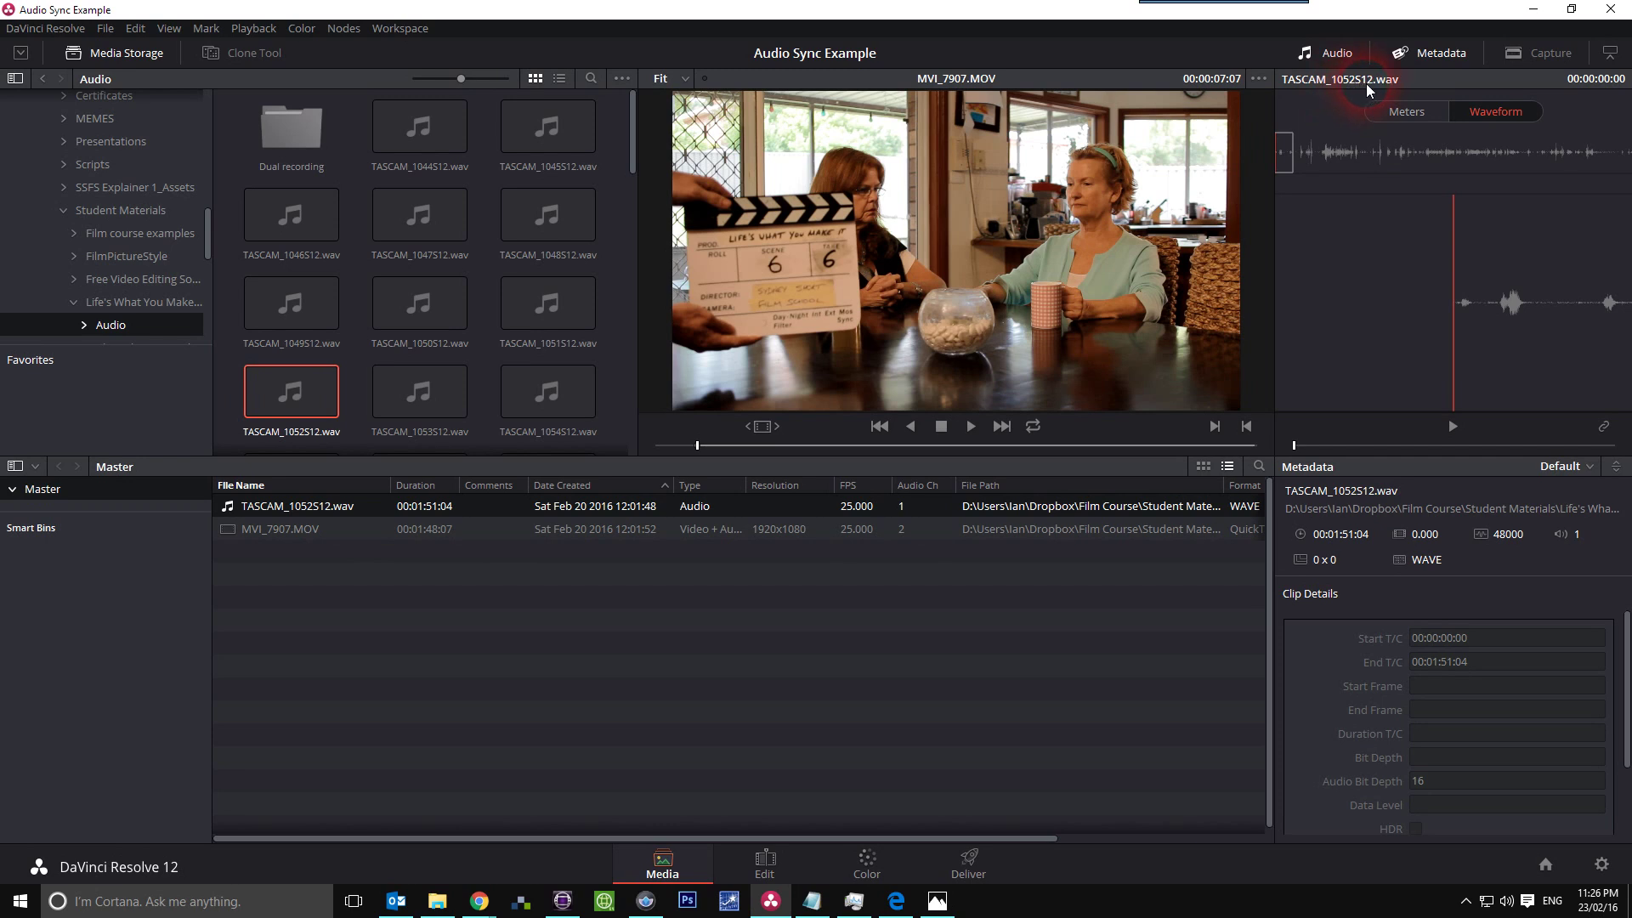
pyautogui.click(291, 509)
pyautogui.click(1452, 427)
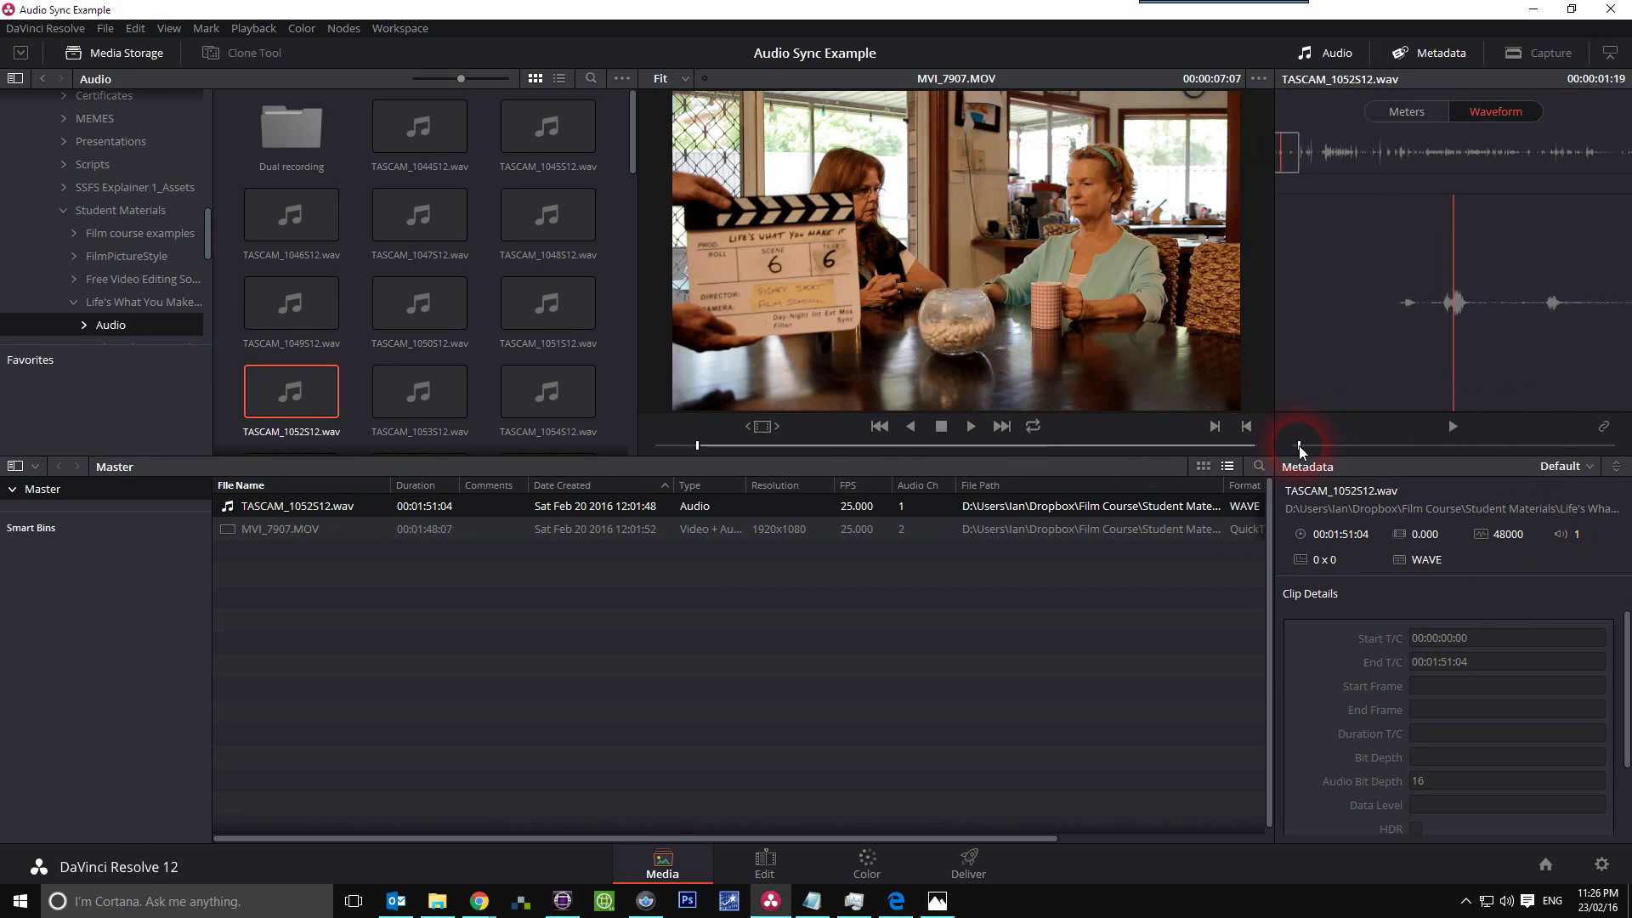
pyautogui.moveTo(1298, 446); pyautogui.dragTo(1326, 447)
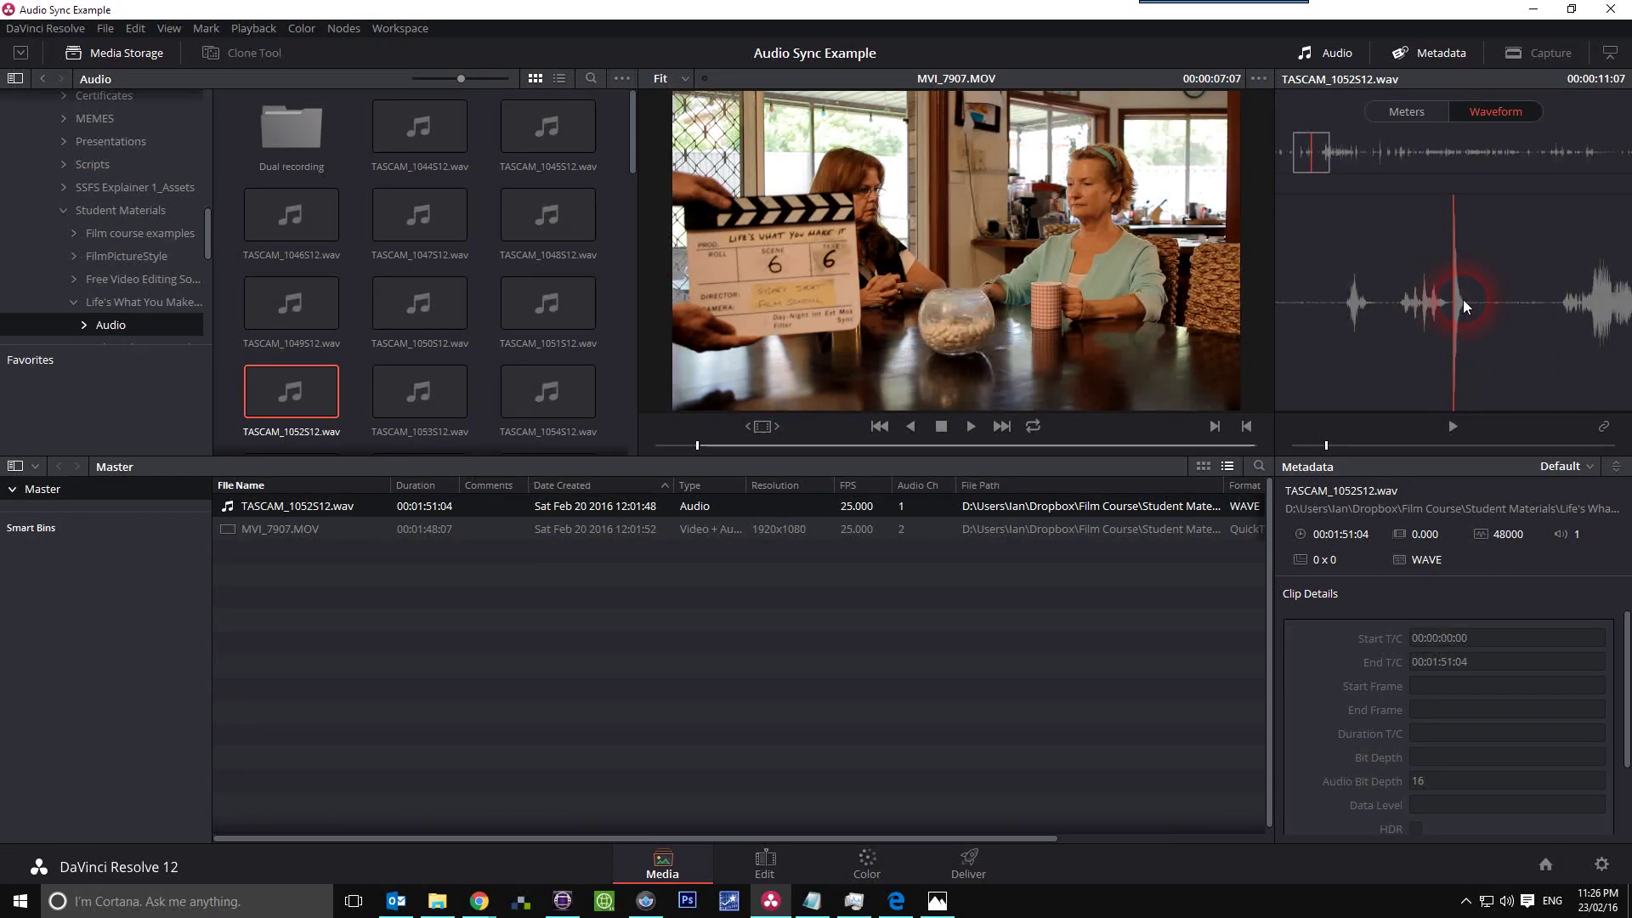
# Step: Link the TASCAM_1052S12.wav audio to MVI_7907.MOV, then reselect the camera clip
pyautogui.click(1604, 433)
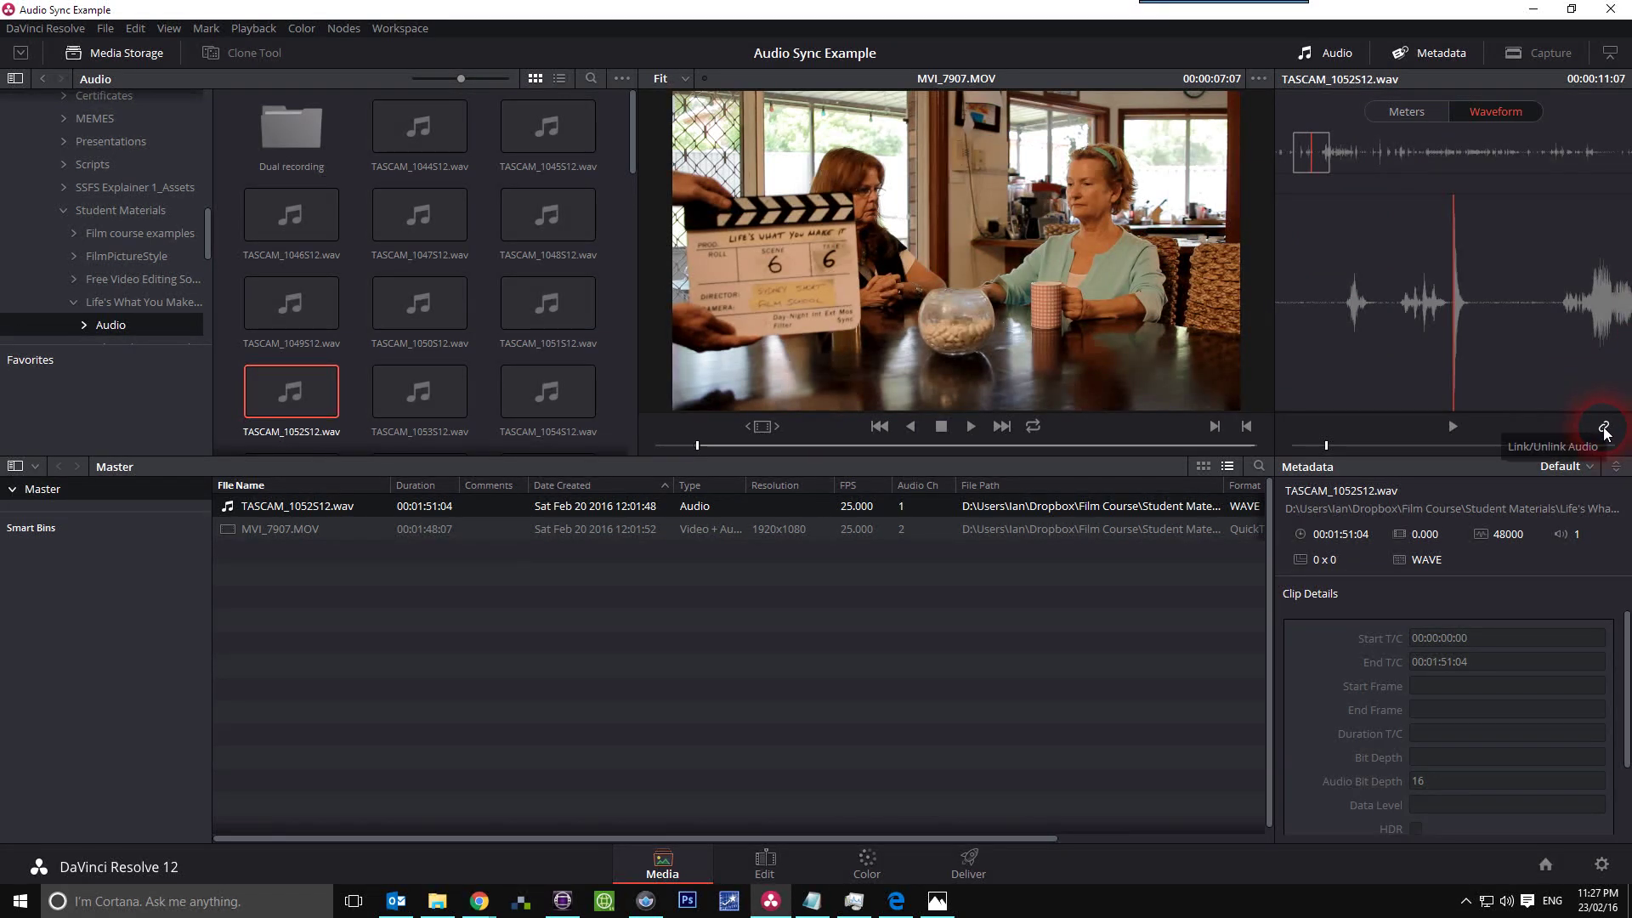
pyautogui.click(1604, 431)
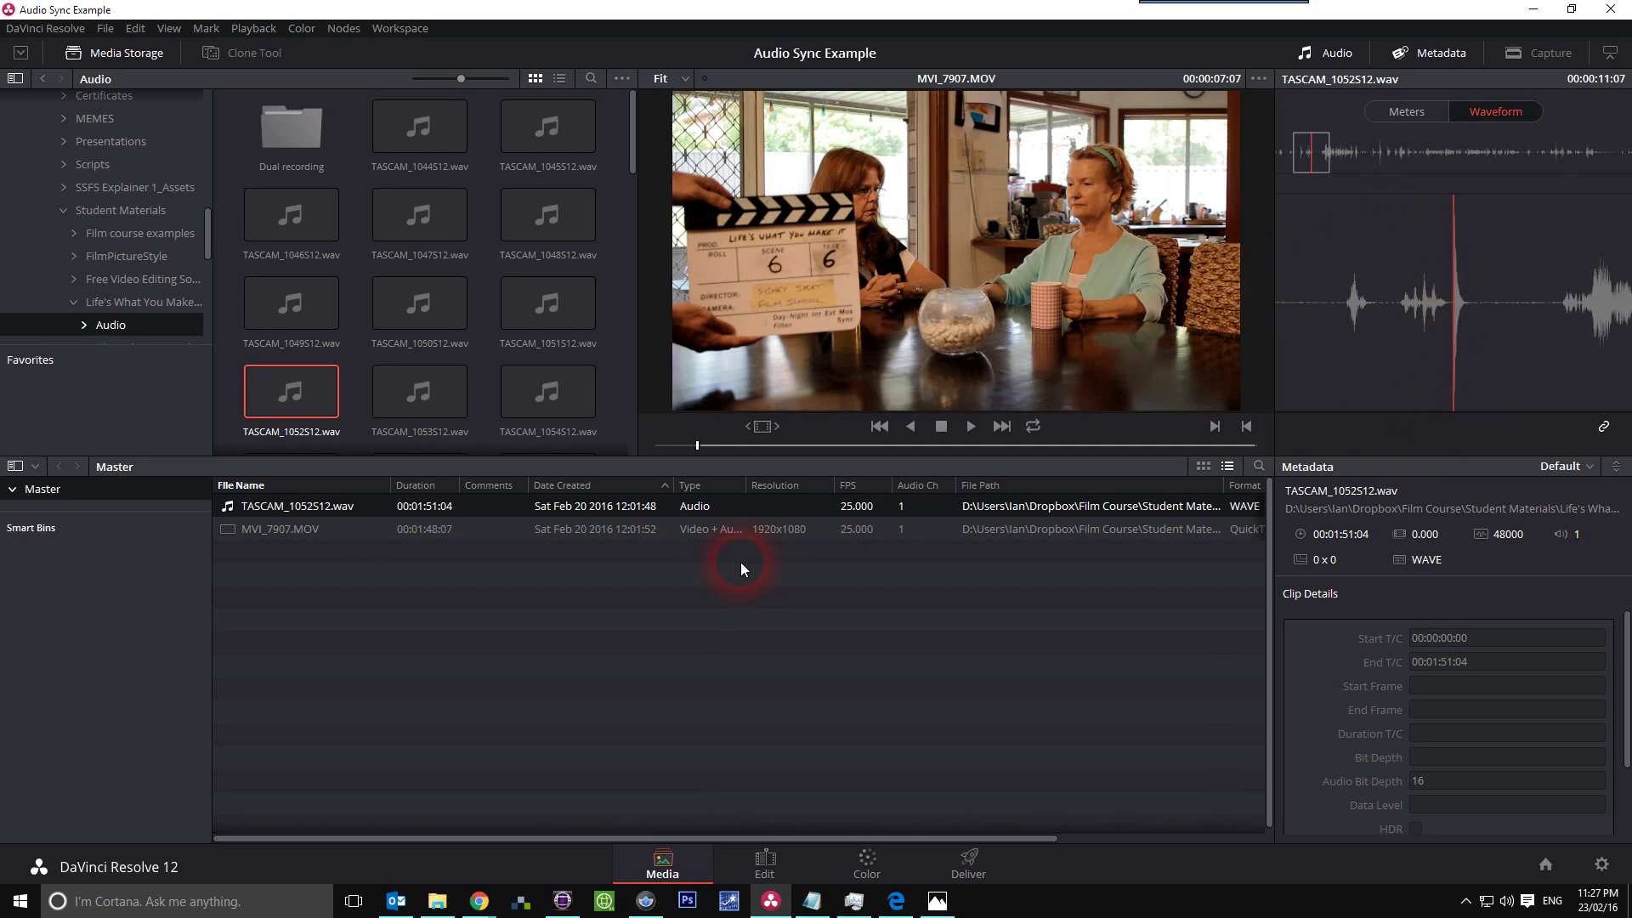
pyautogui.click(252, 527)
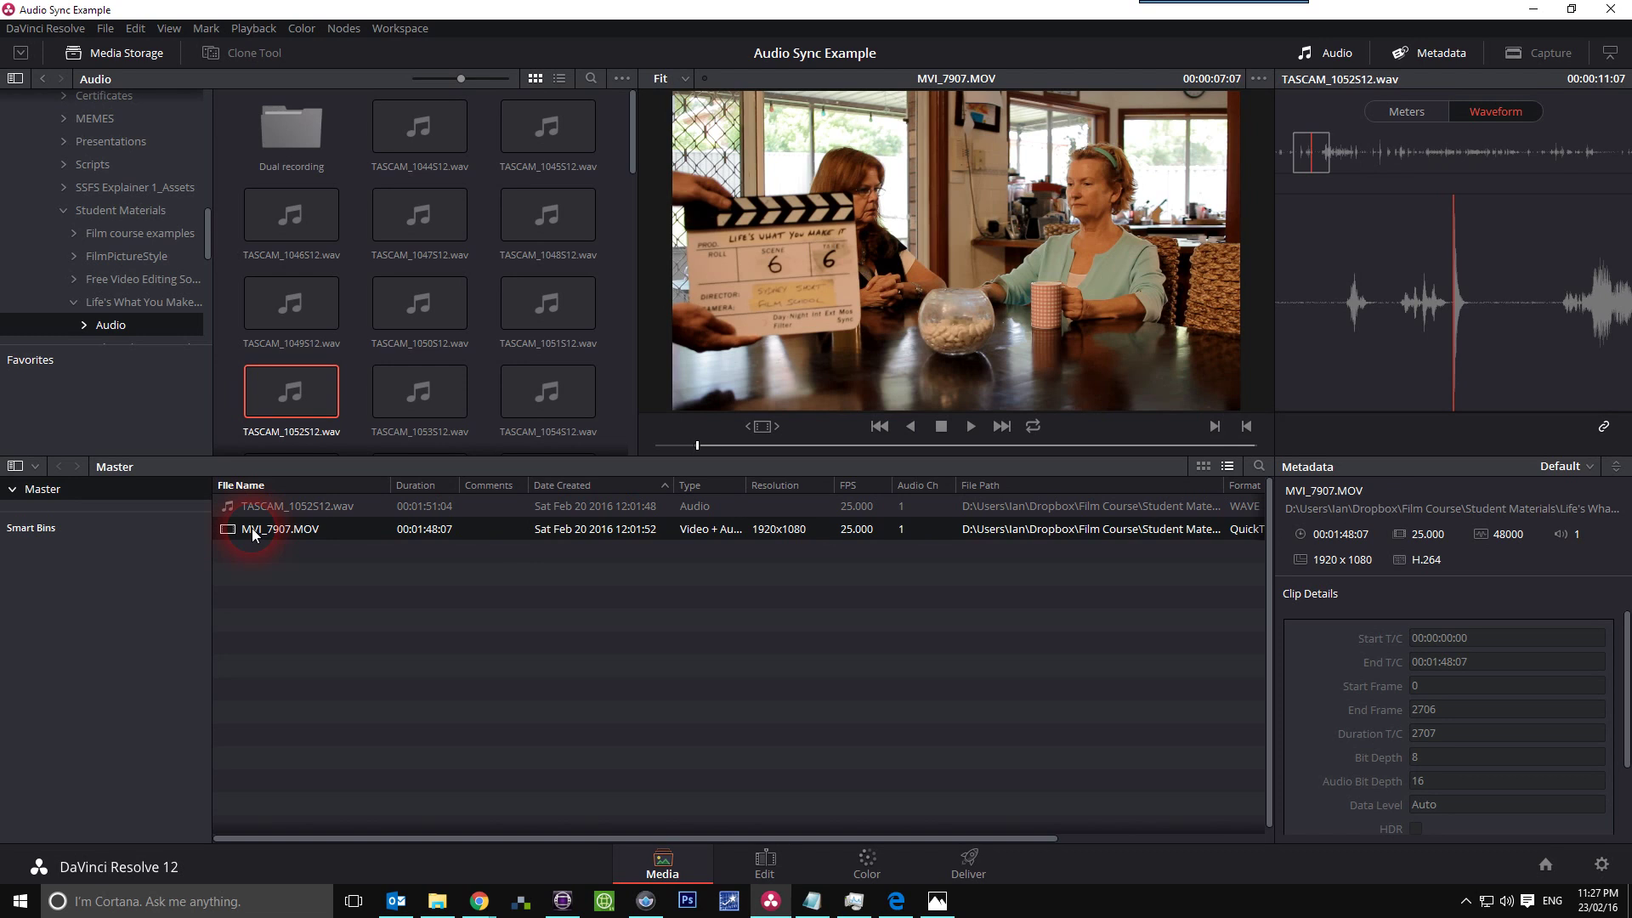
# Step: Play MVI_7907.MOV with its linked audio to confirm sync, stopping at 00:00:18:01
pyautogui.click(974, 427)
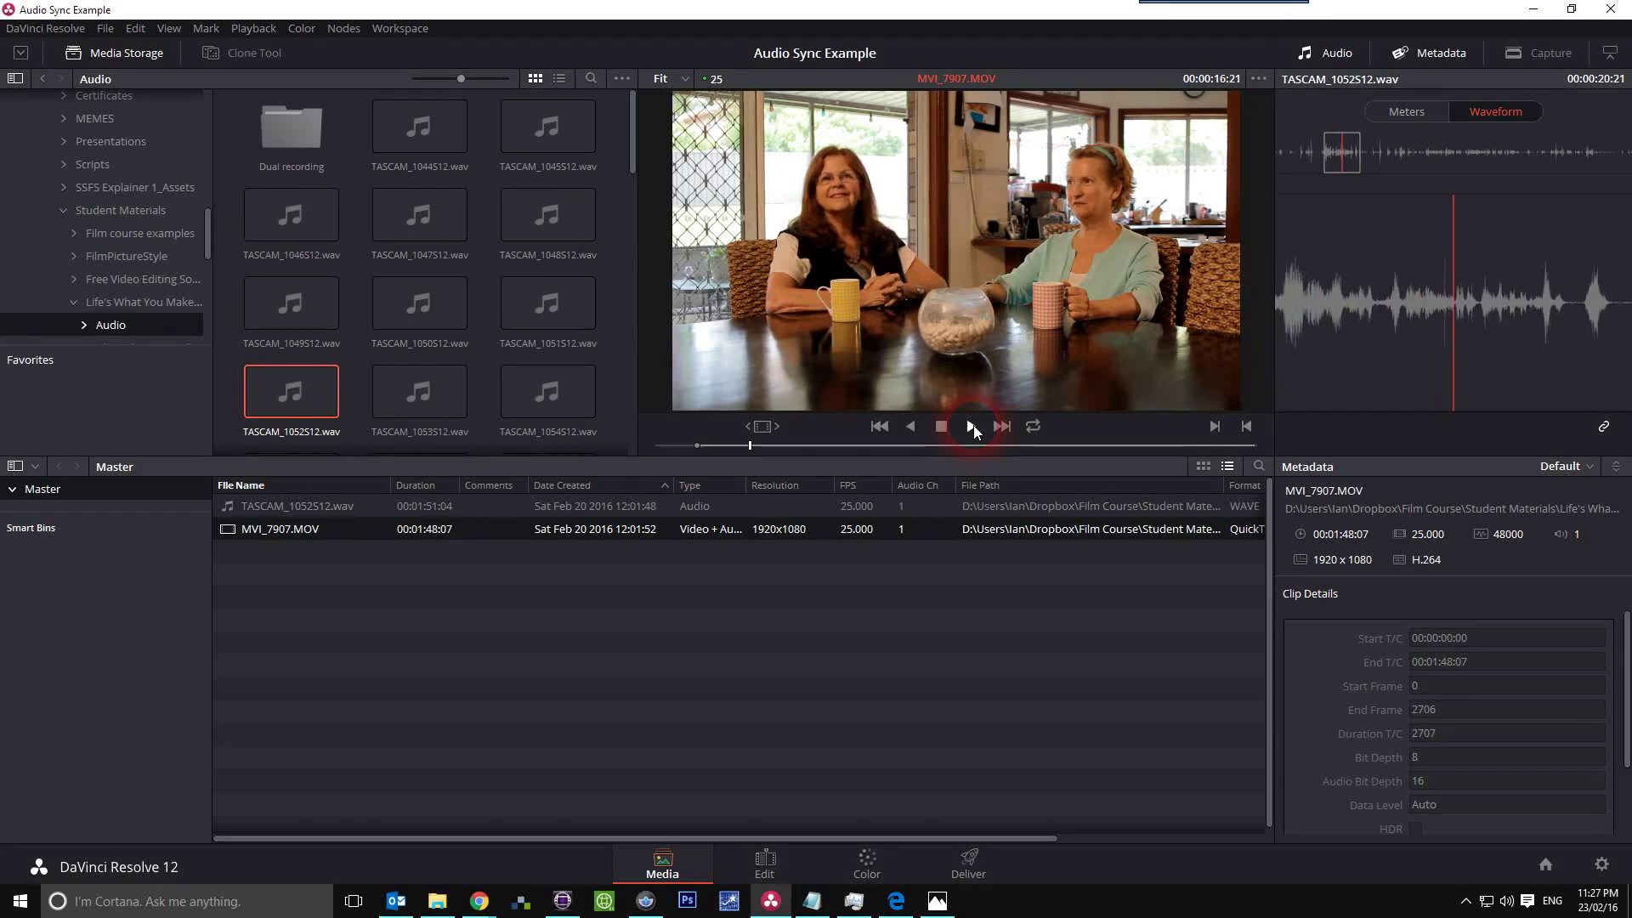
pyautogui.click(941, 428)
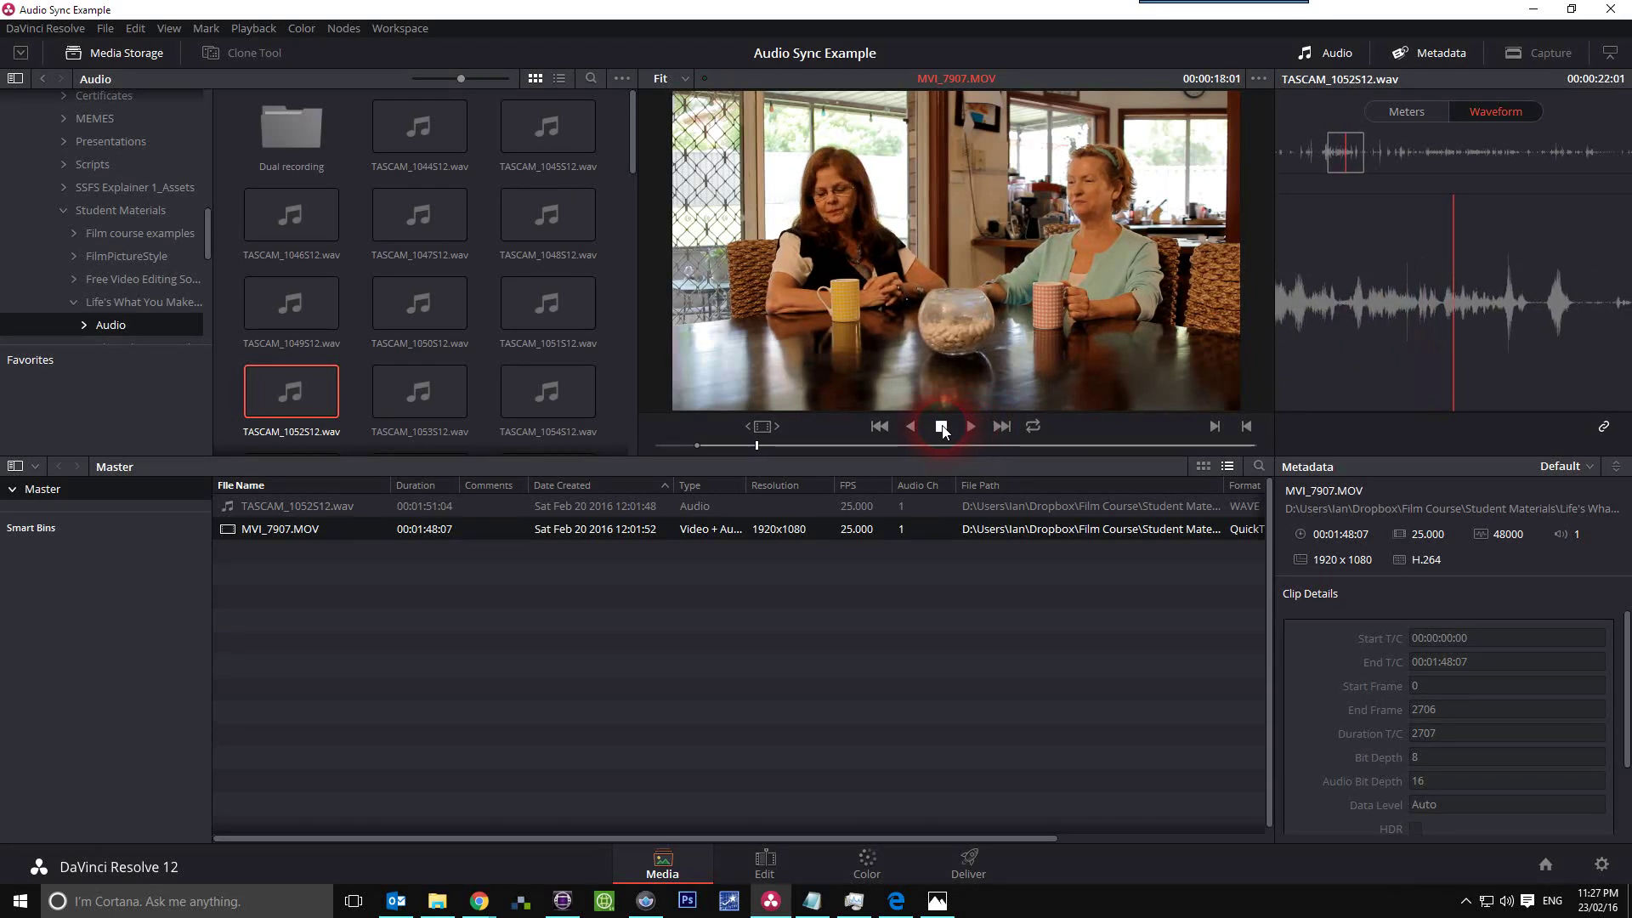
pyautogui.click(969, 428)
# Step: On the Edit page, drag MVI_7907.MOV onto a new Timeline 1 and select its A1 audio
pyautogui.click(764, 864)
pyautogui.click(141, 202)
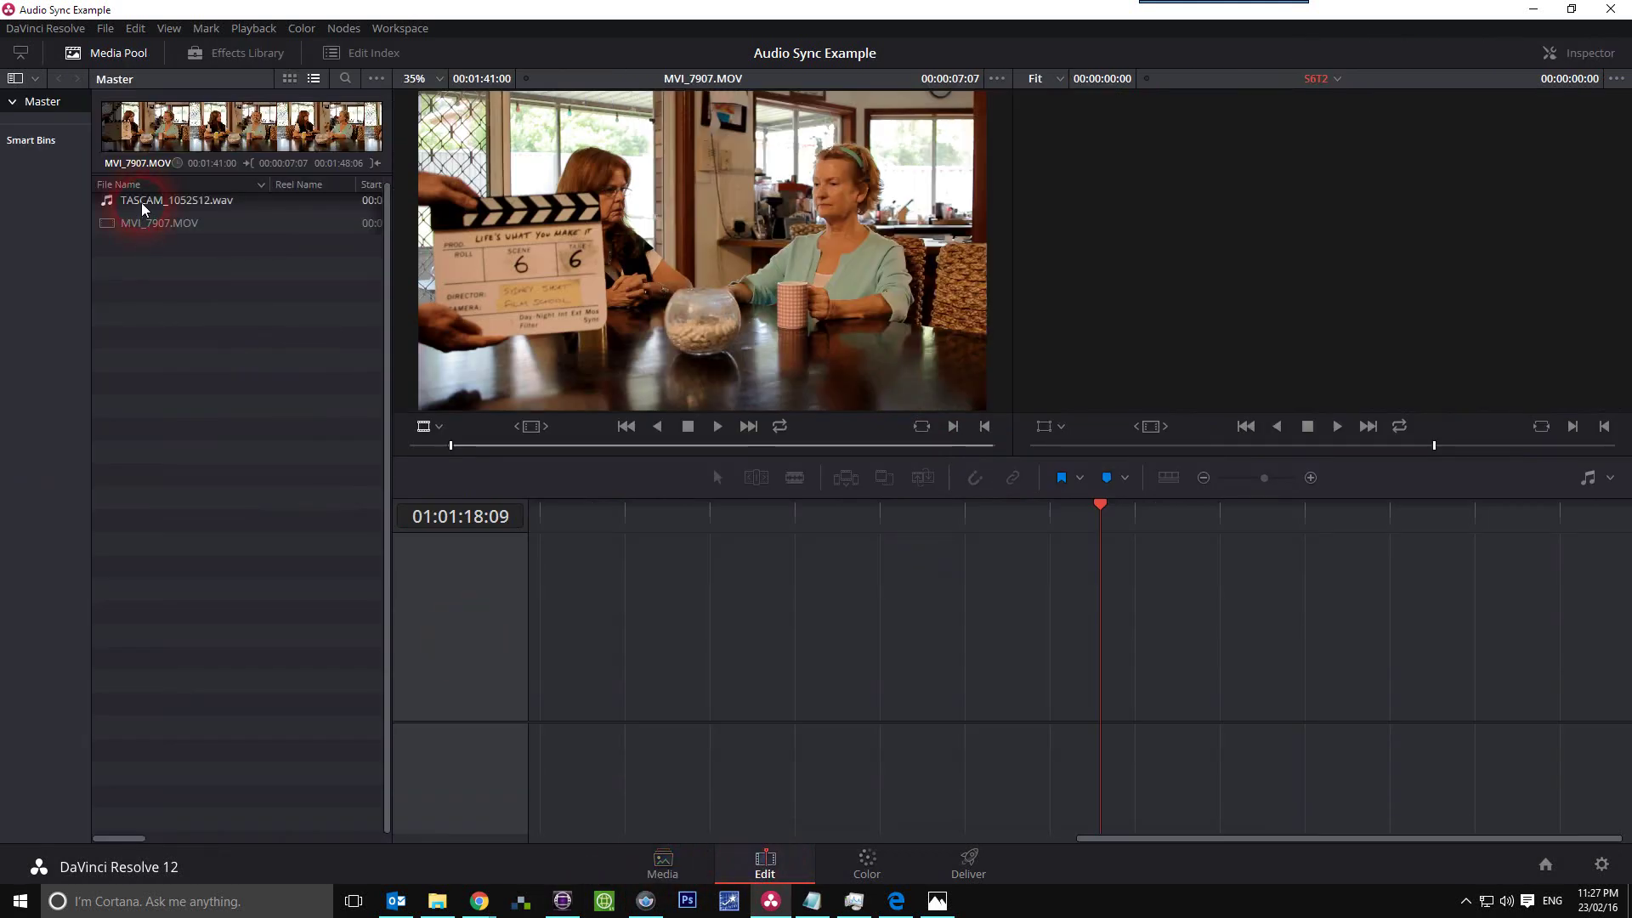
pyautogui.click(139, 219)
pyautogui.moveTo(139, 219); pyautogui.dragTo(541, 694)
pyautogui.click(1224, 749)
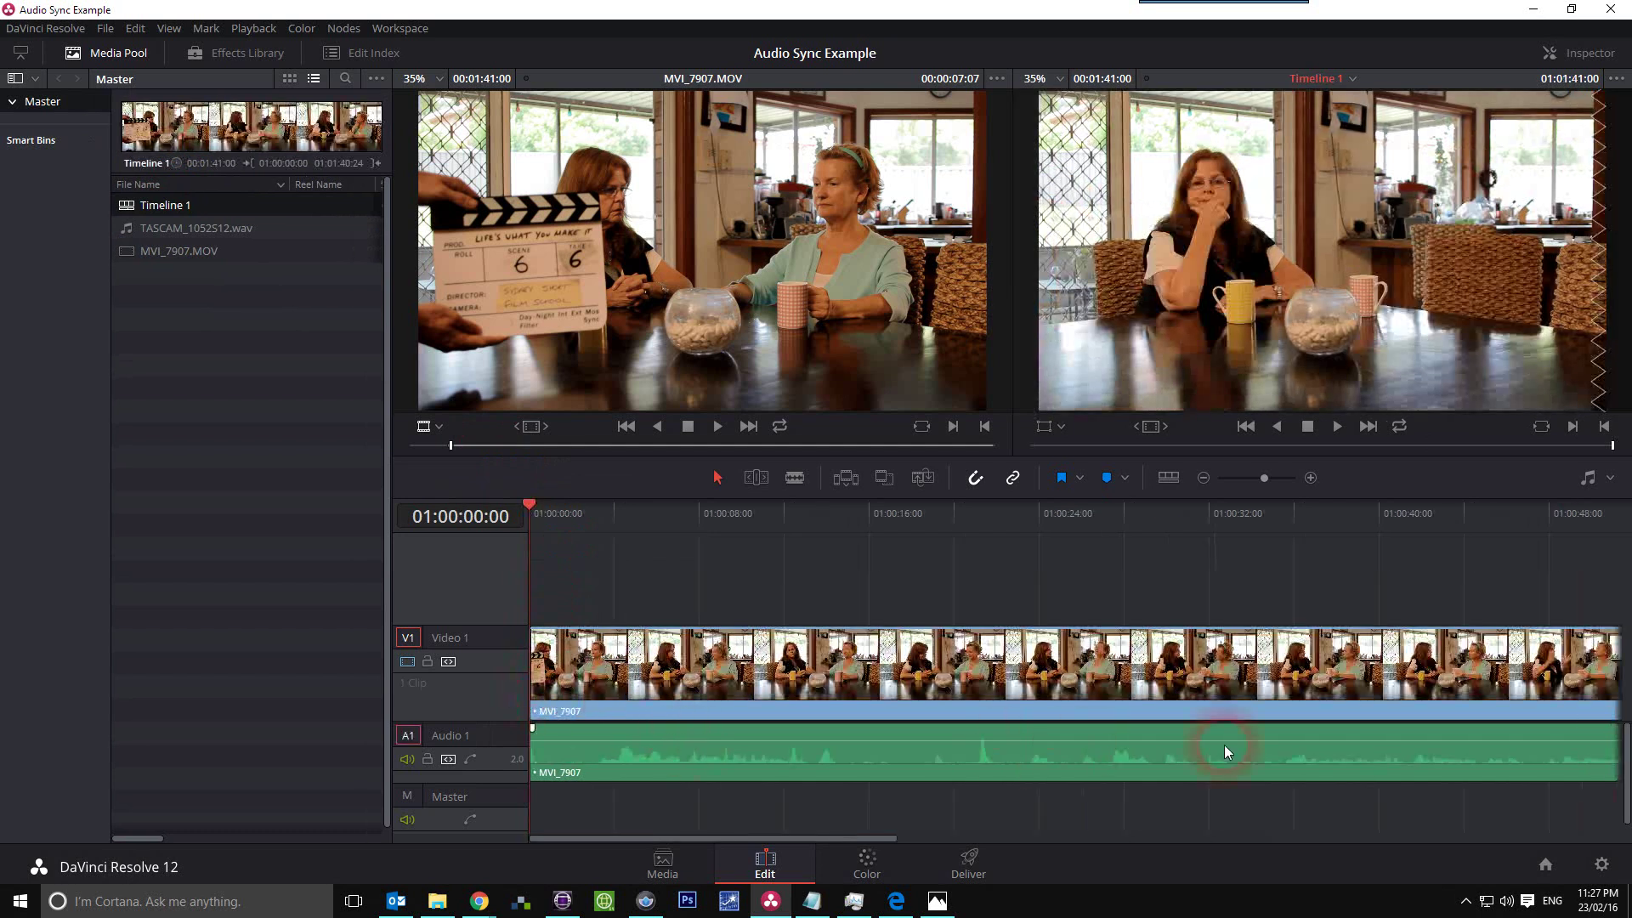